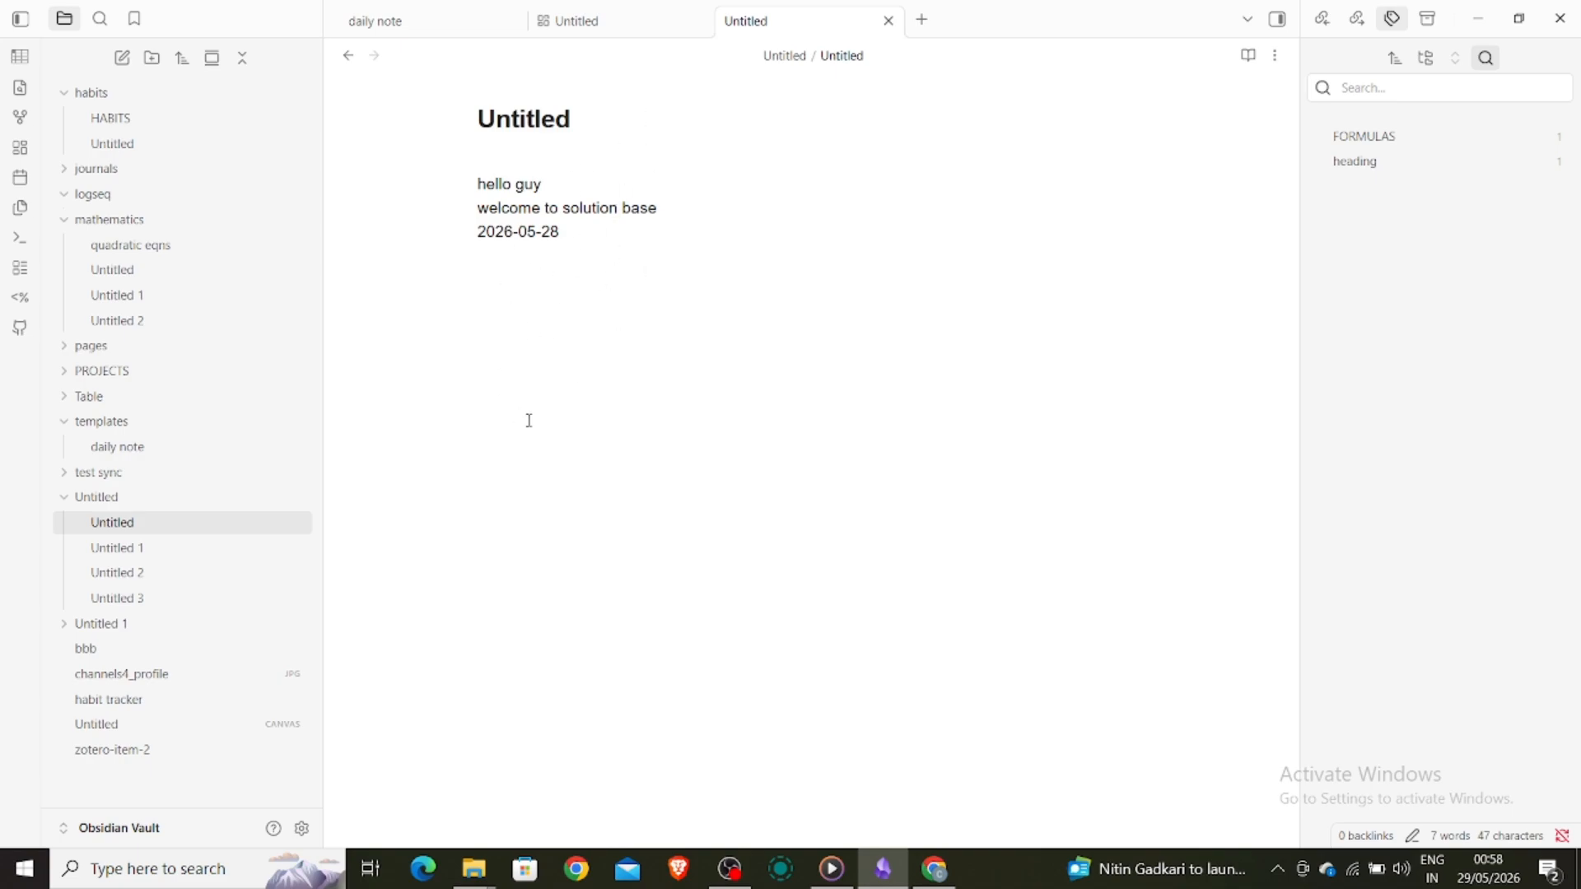
Step: In the Appearance settings, reload the CSS snippets and open the vault's snippets folder
click(302, 829)
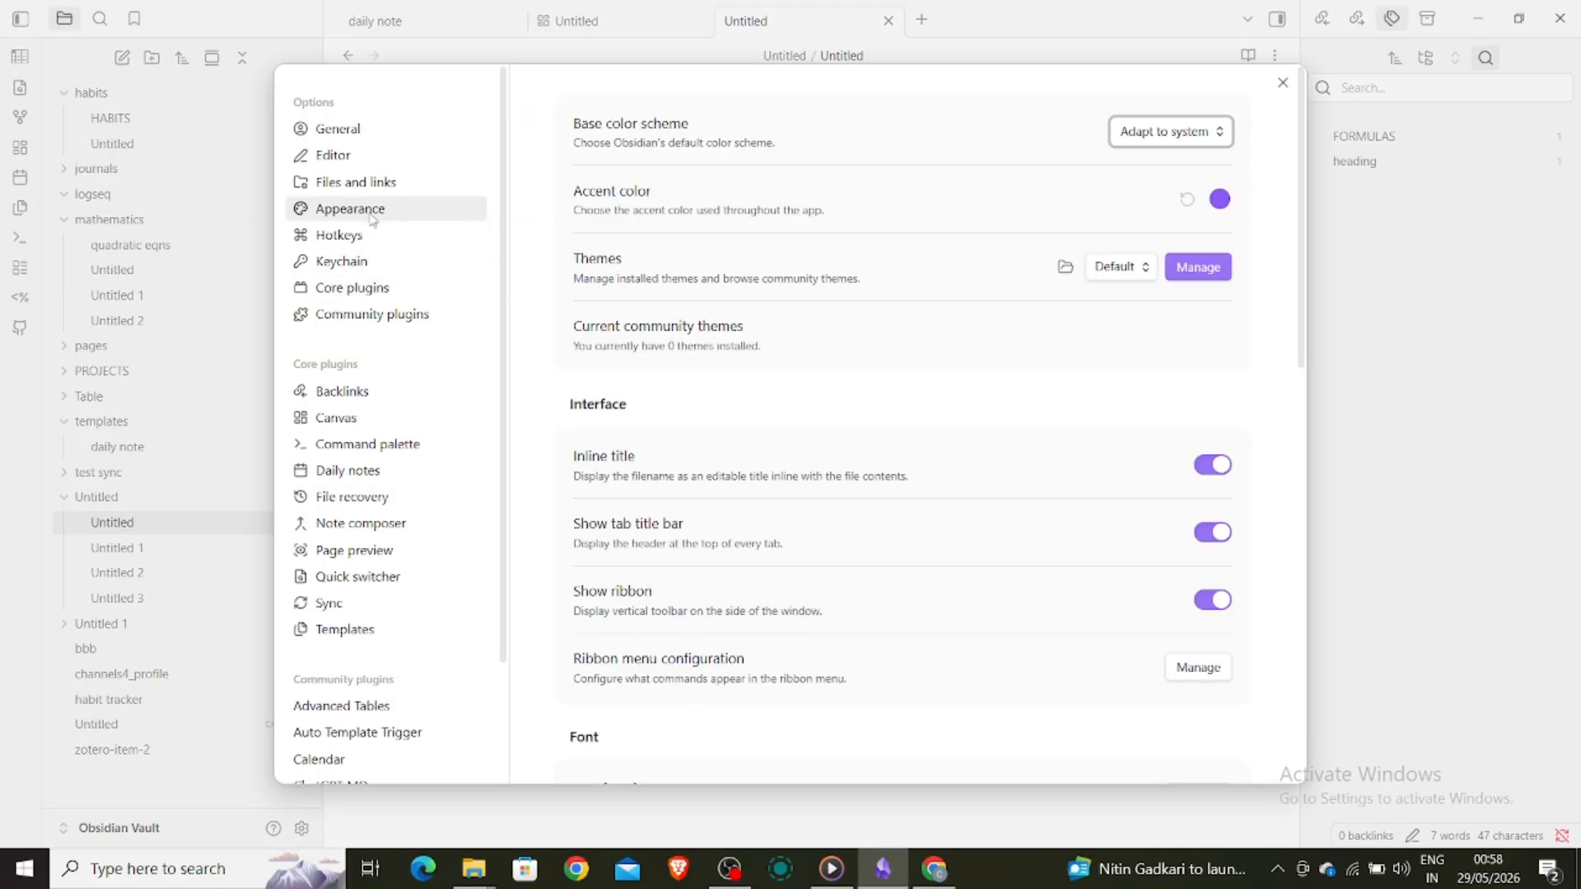
click(341, 209)
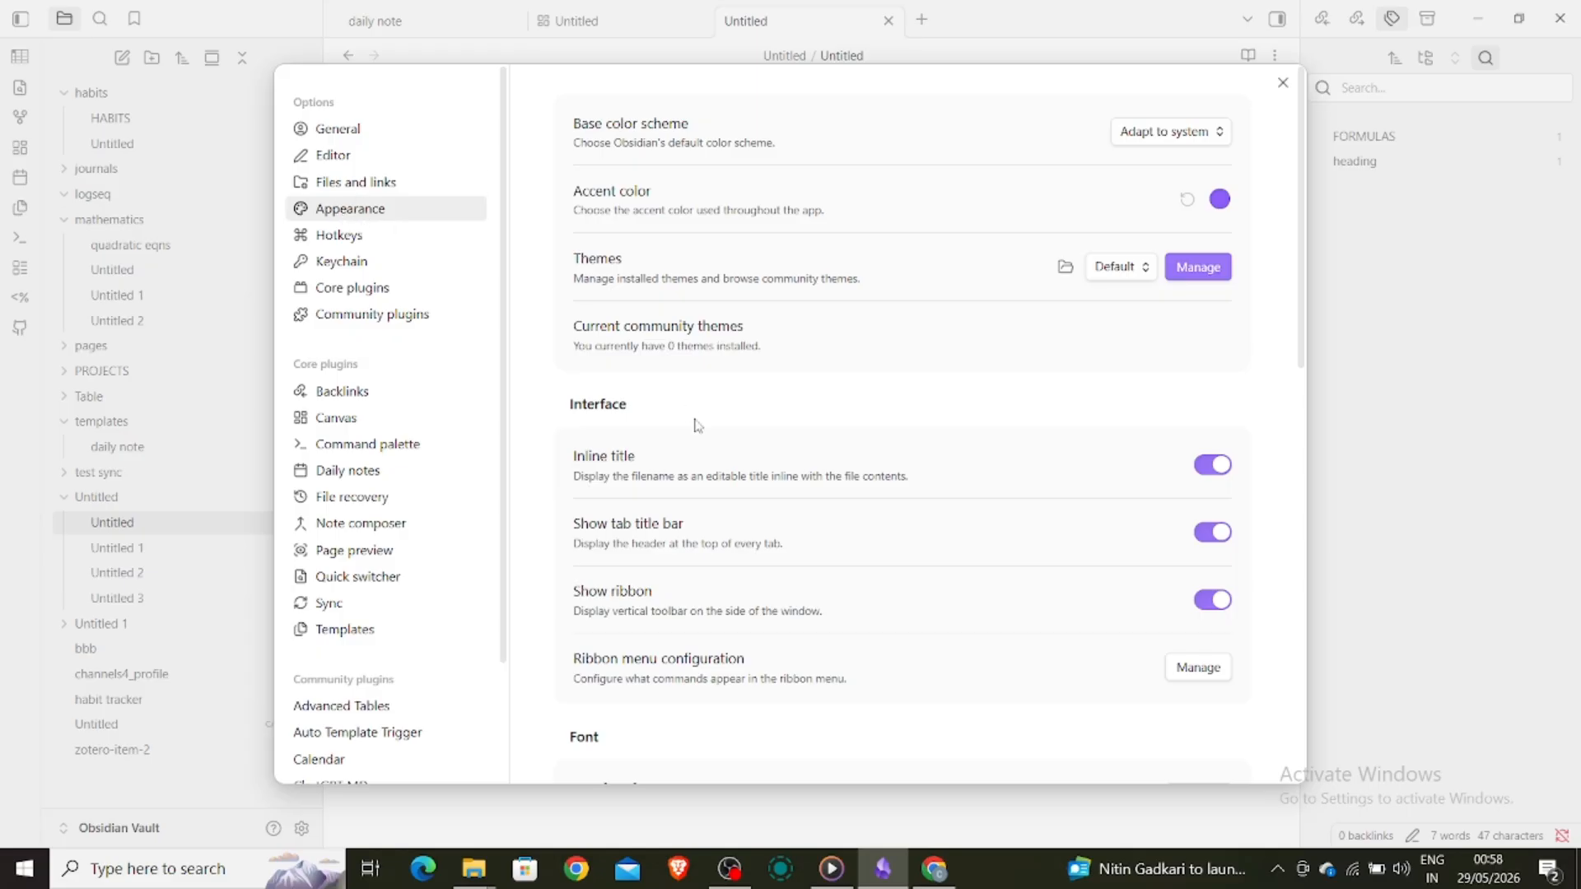
scroll(698, 425, down, 10)
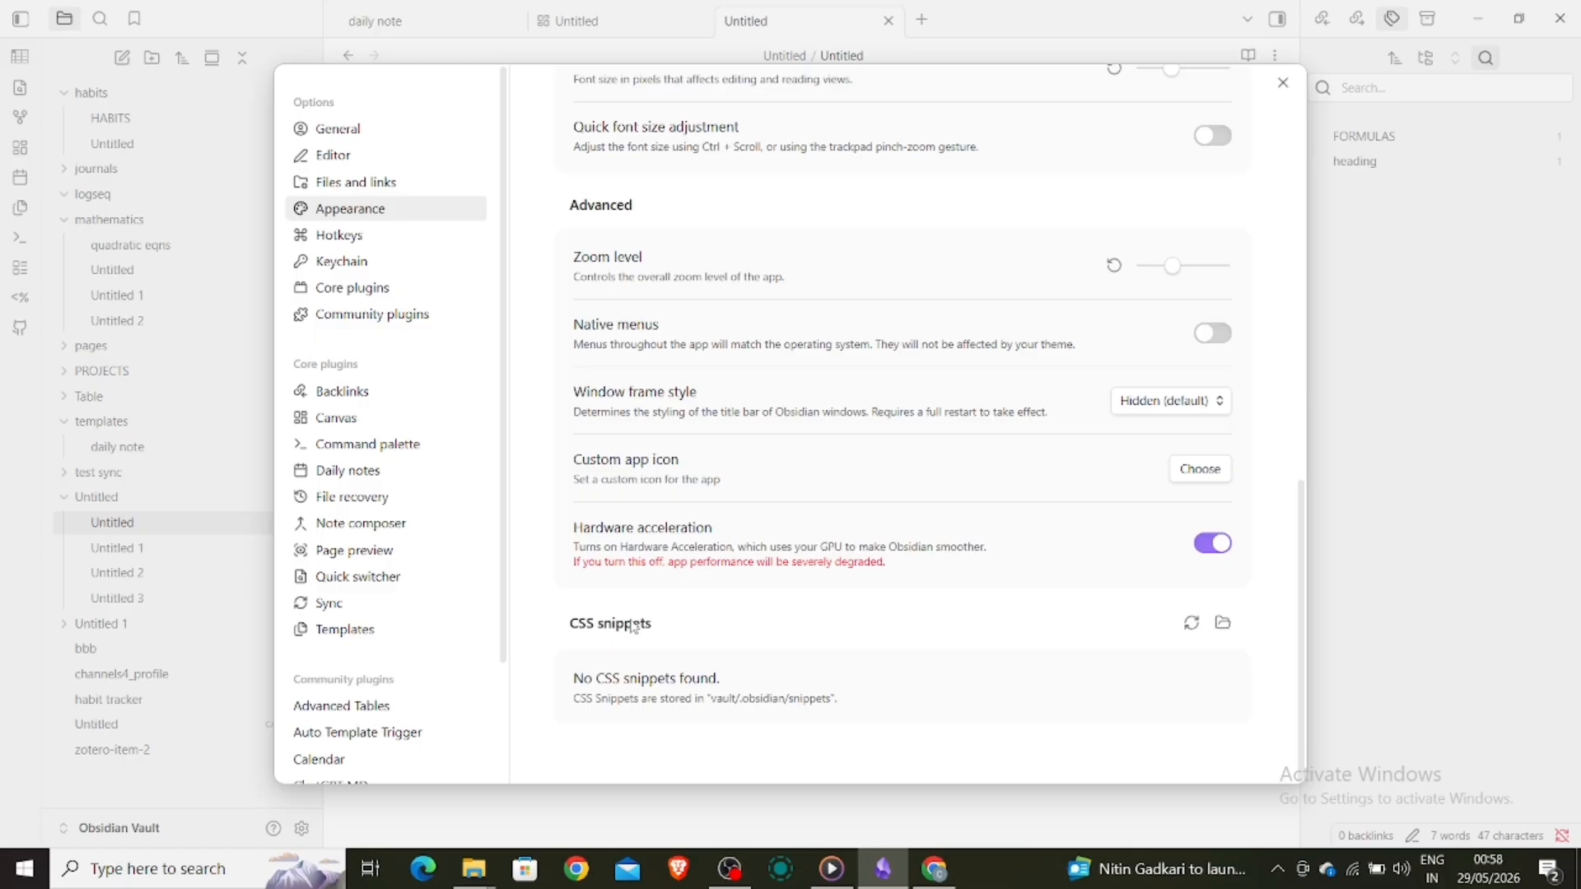
click(1192, 622)
scroll(986, 663, down, 5)
scroll(985, 662, down, 4)
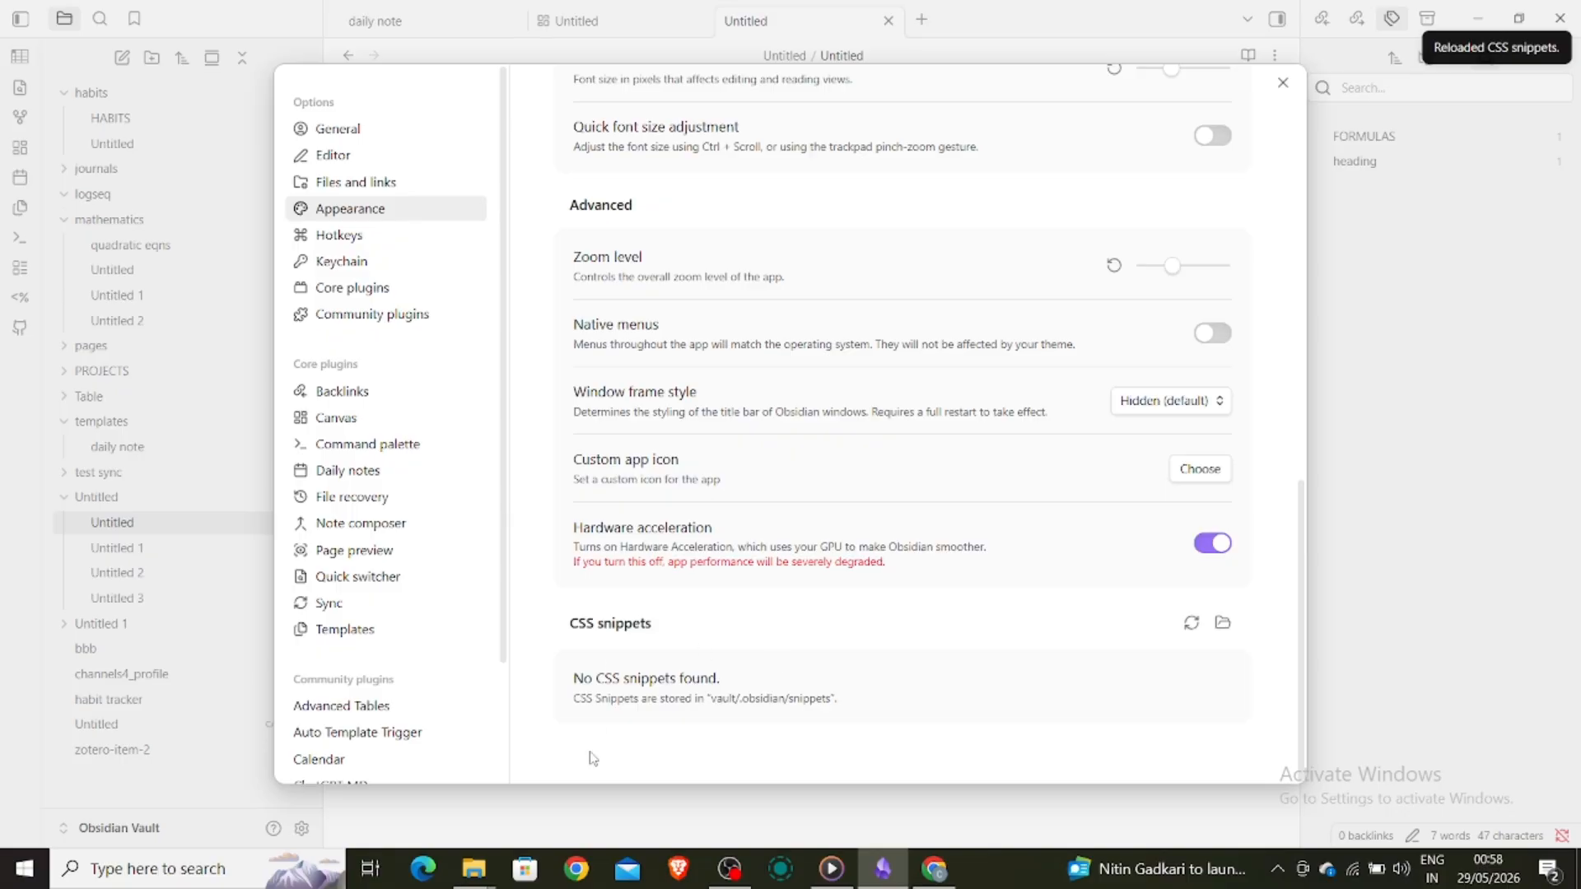
click(1224, 625)
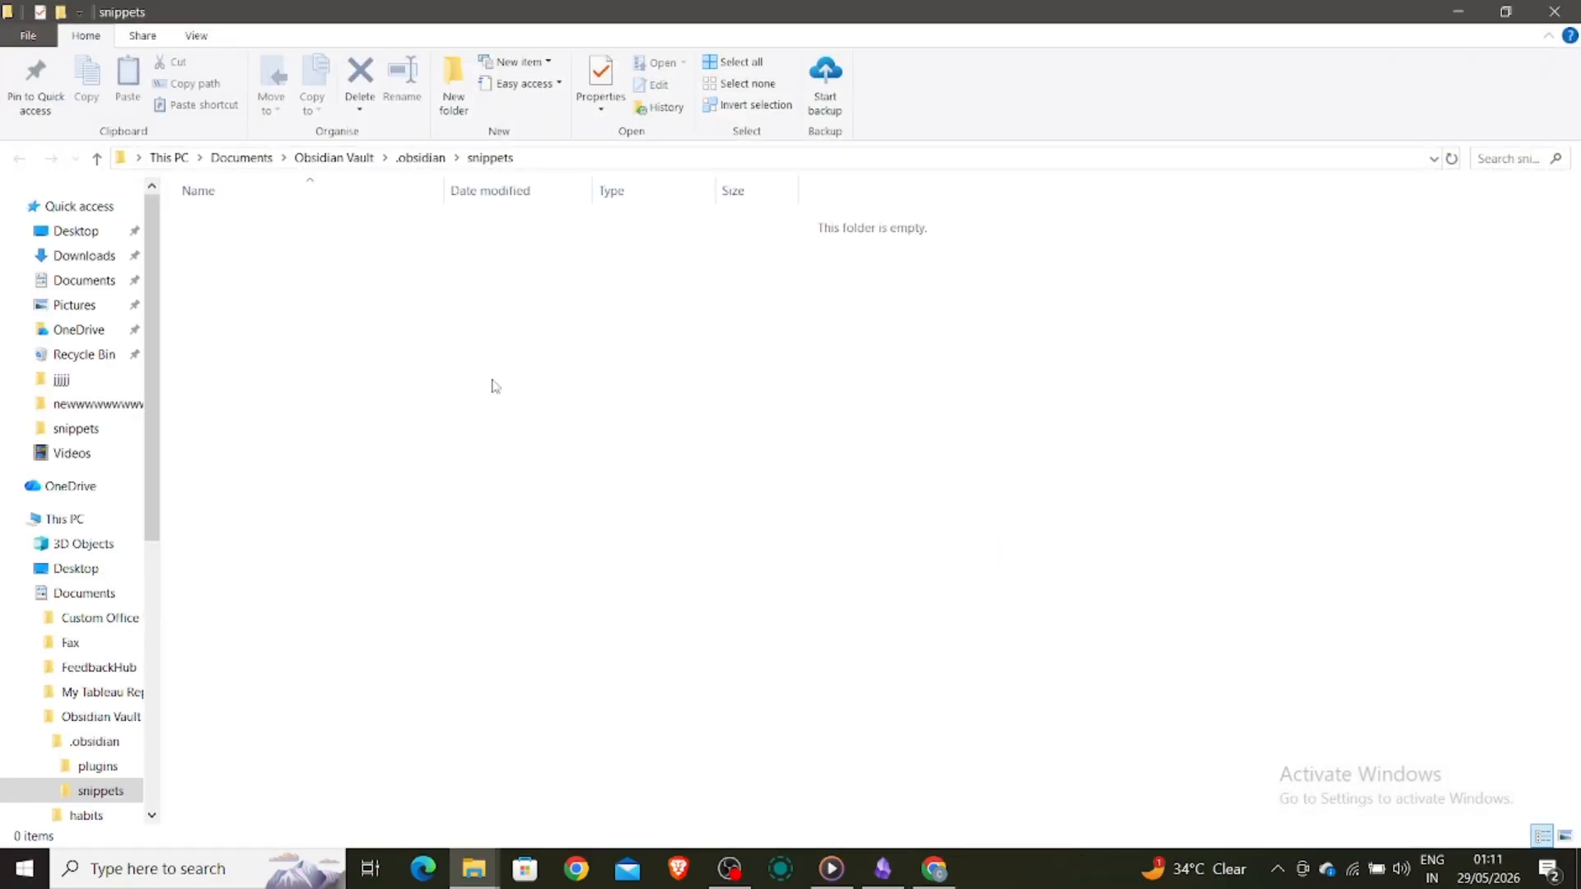
Step: Create a text document in the snippets folder and name it custom style.css, accepting the extension change
right_click(437, 345)
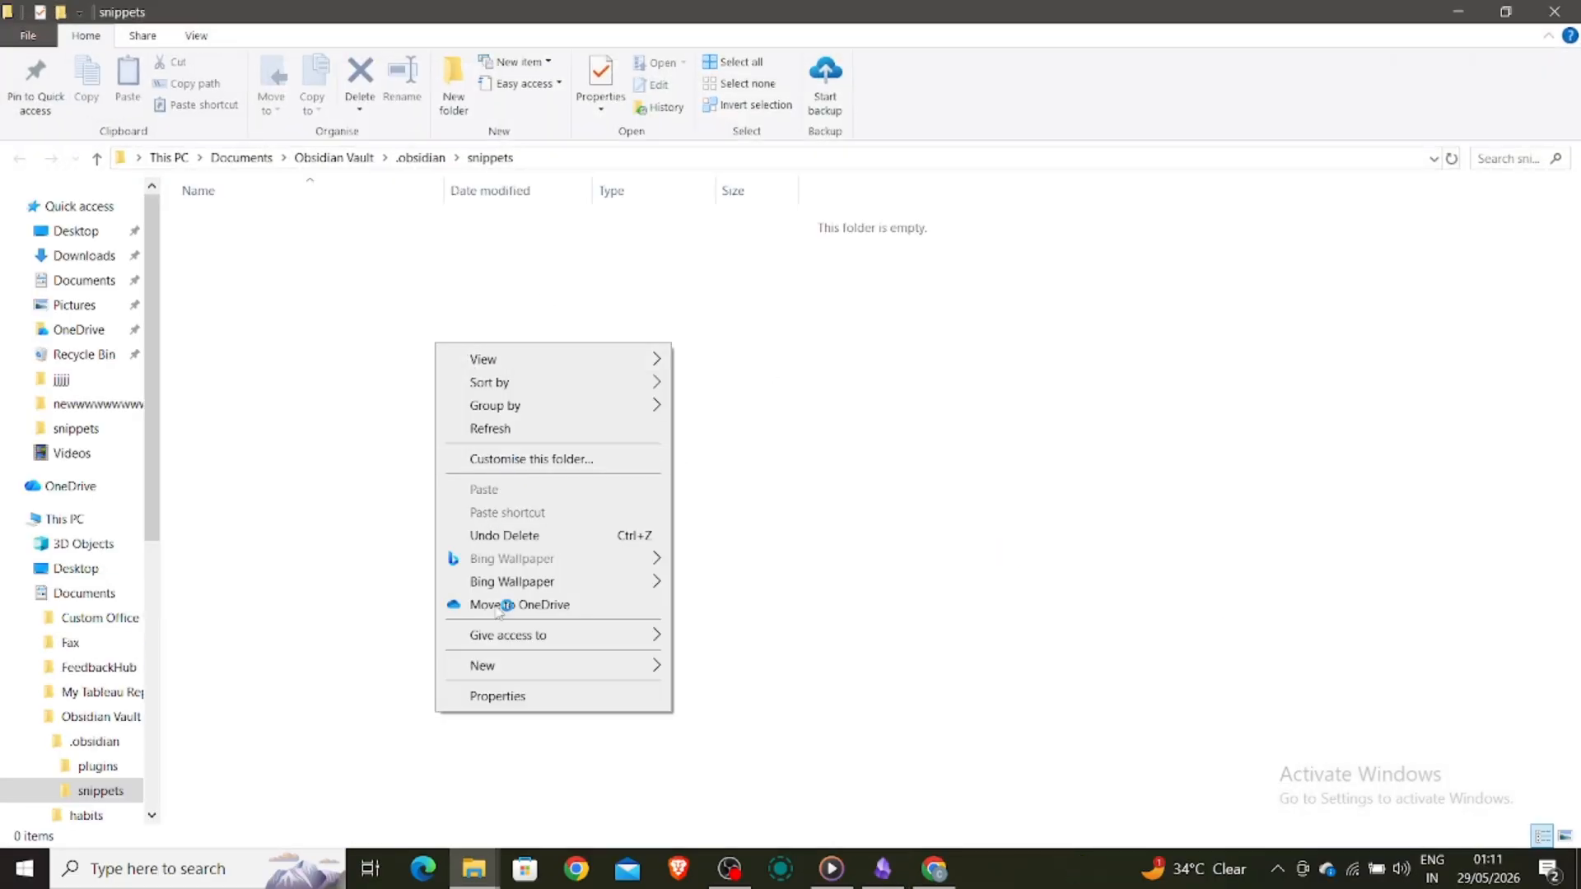
mouse_move(504, 669)
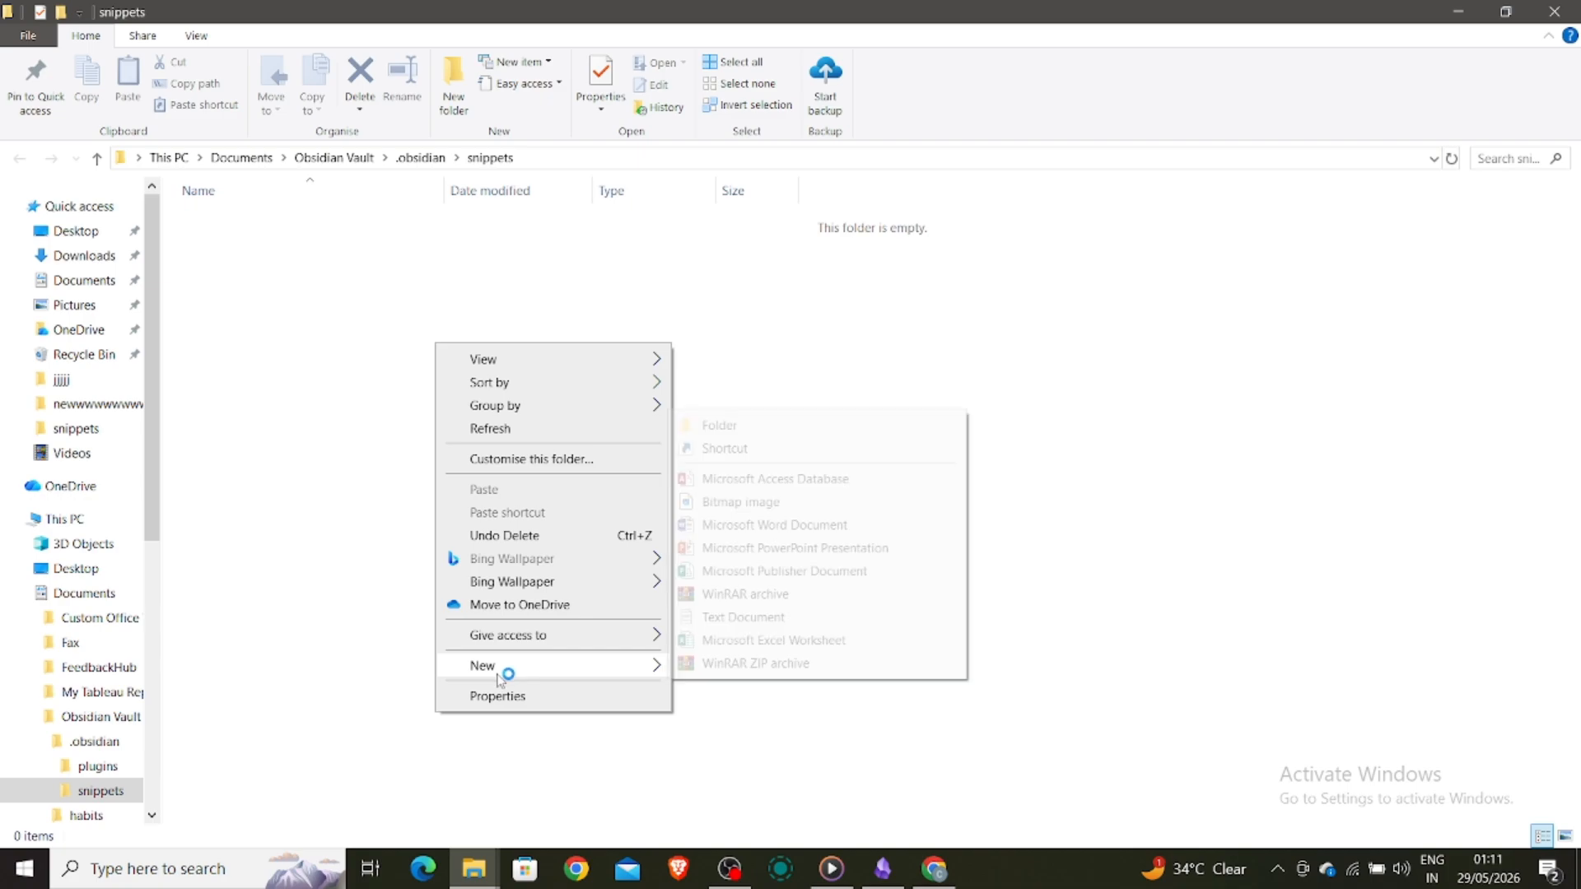
click(690, 631)
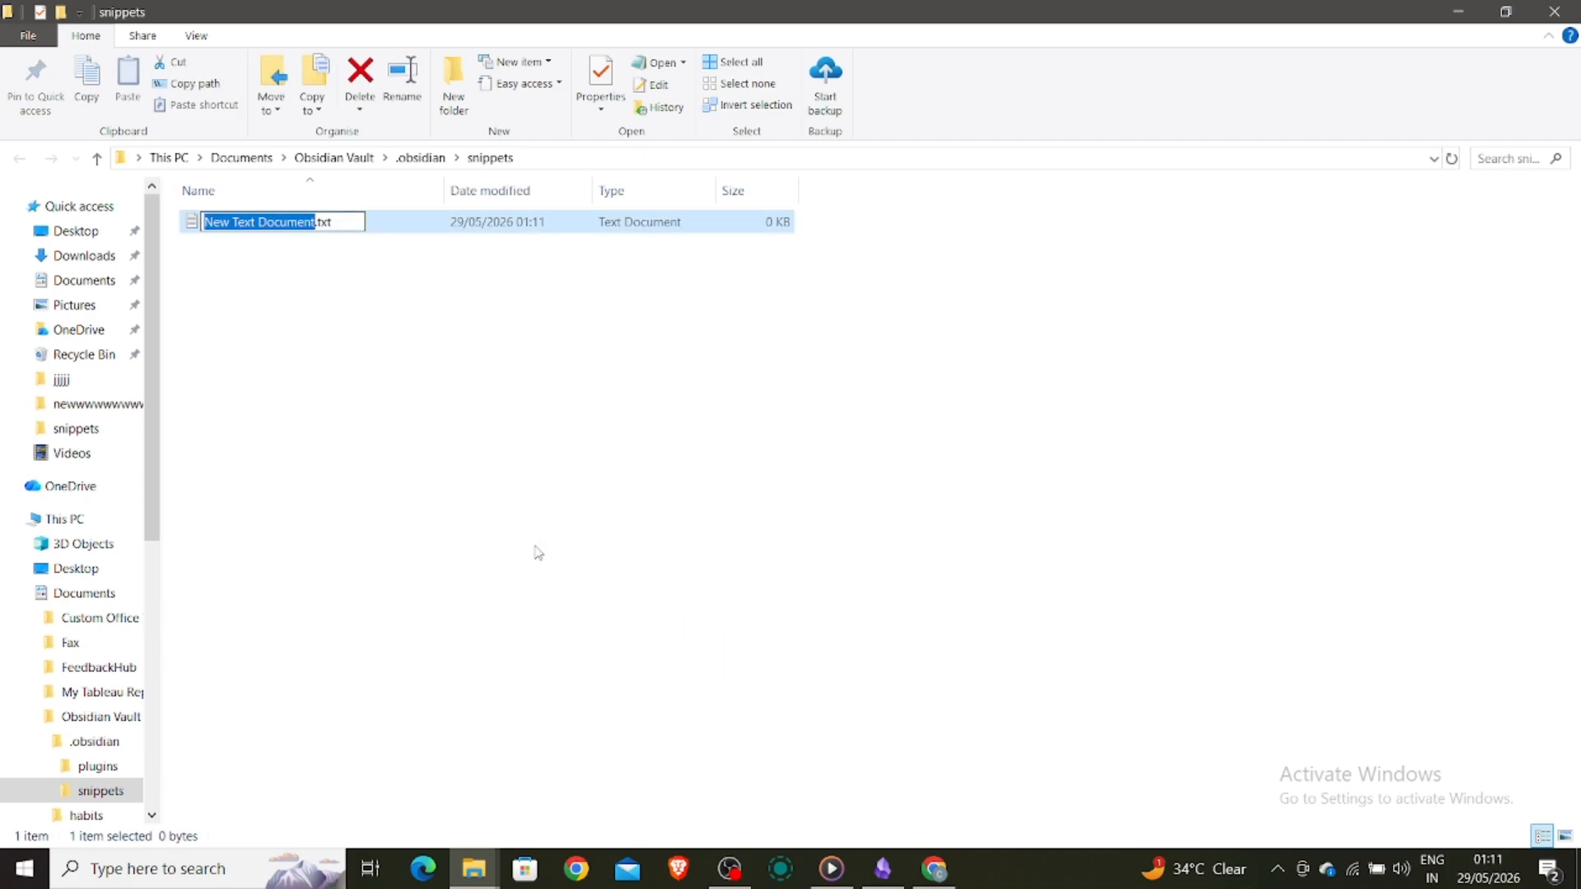
text(custo)
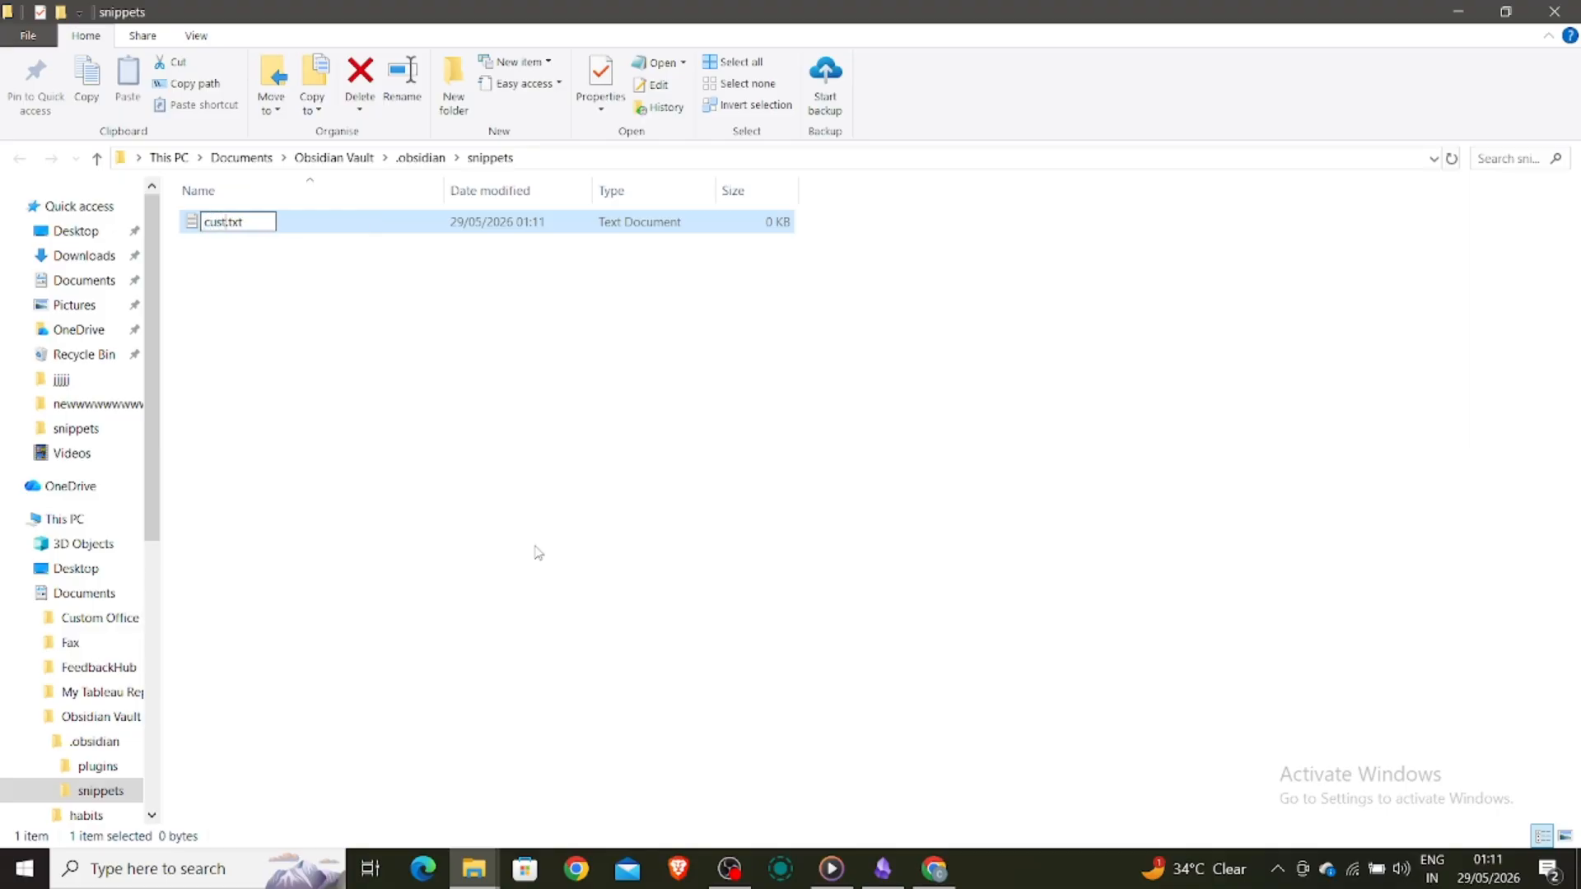
text(m style.css)
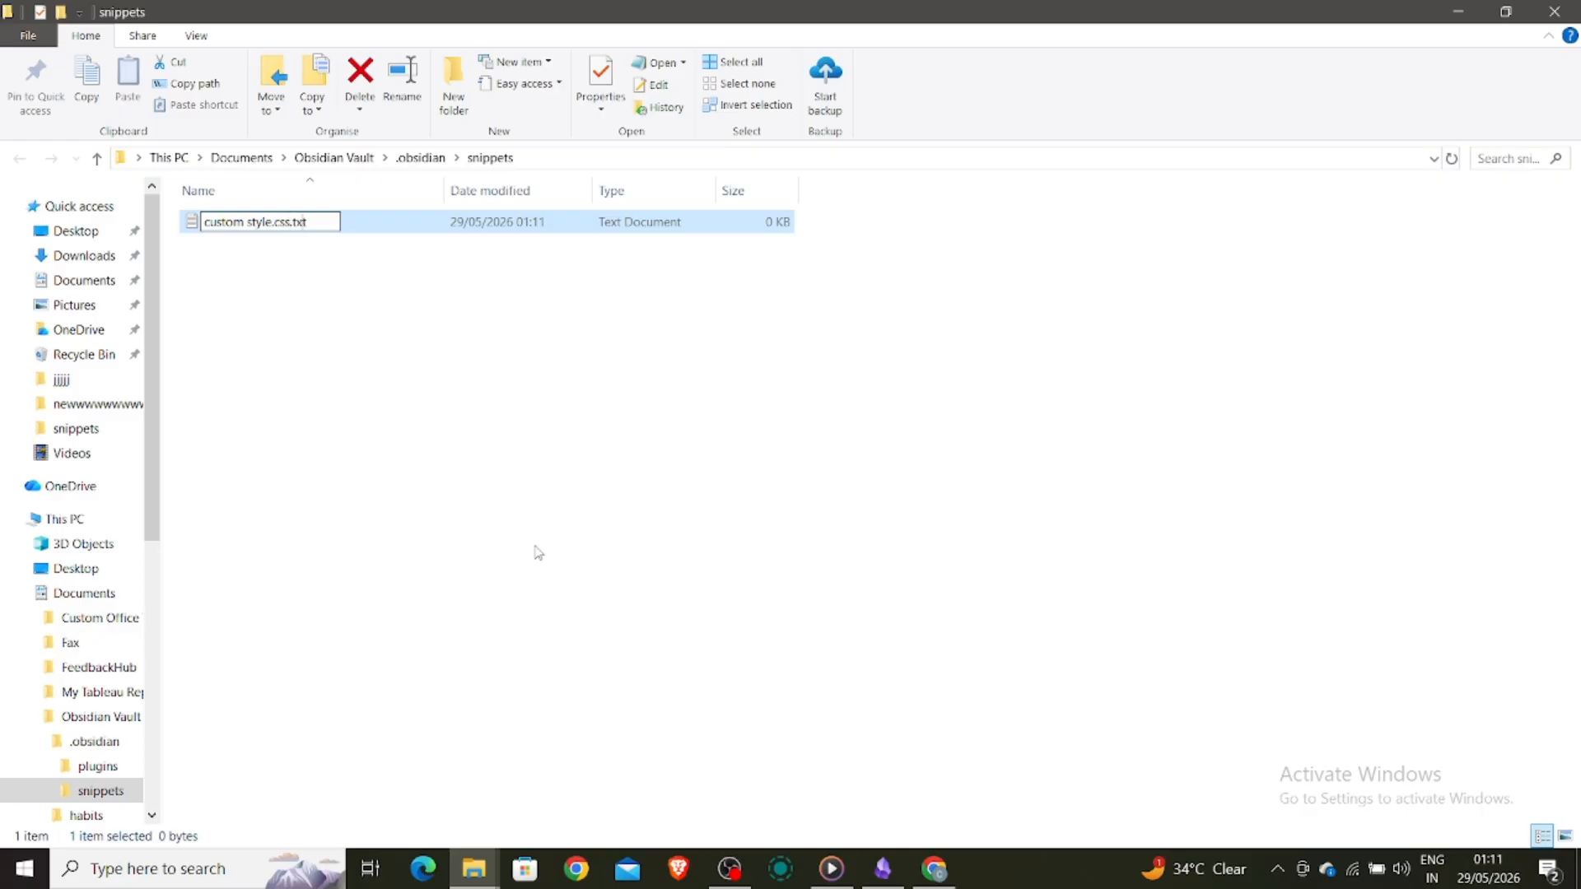
key(BackSpace)
key(BackSpace)
key(BackSpace)
key(BackSpace)
key(Return)
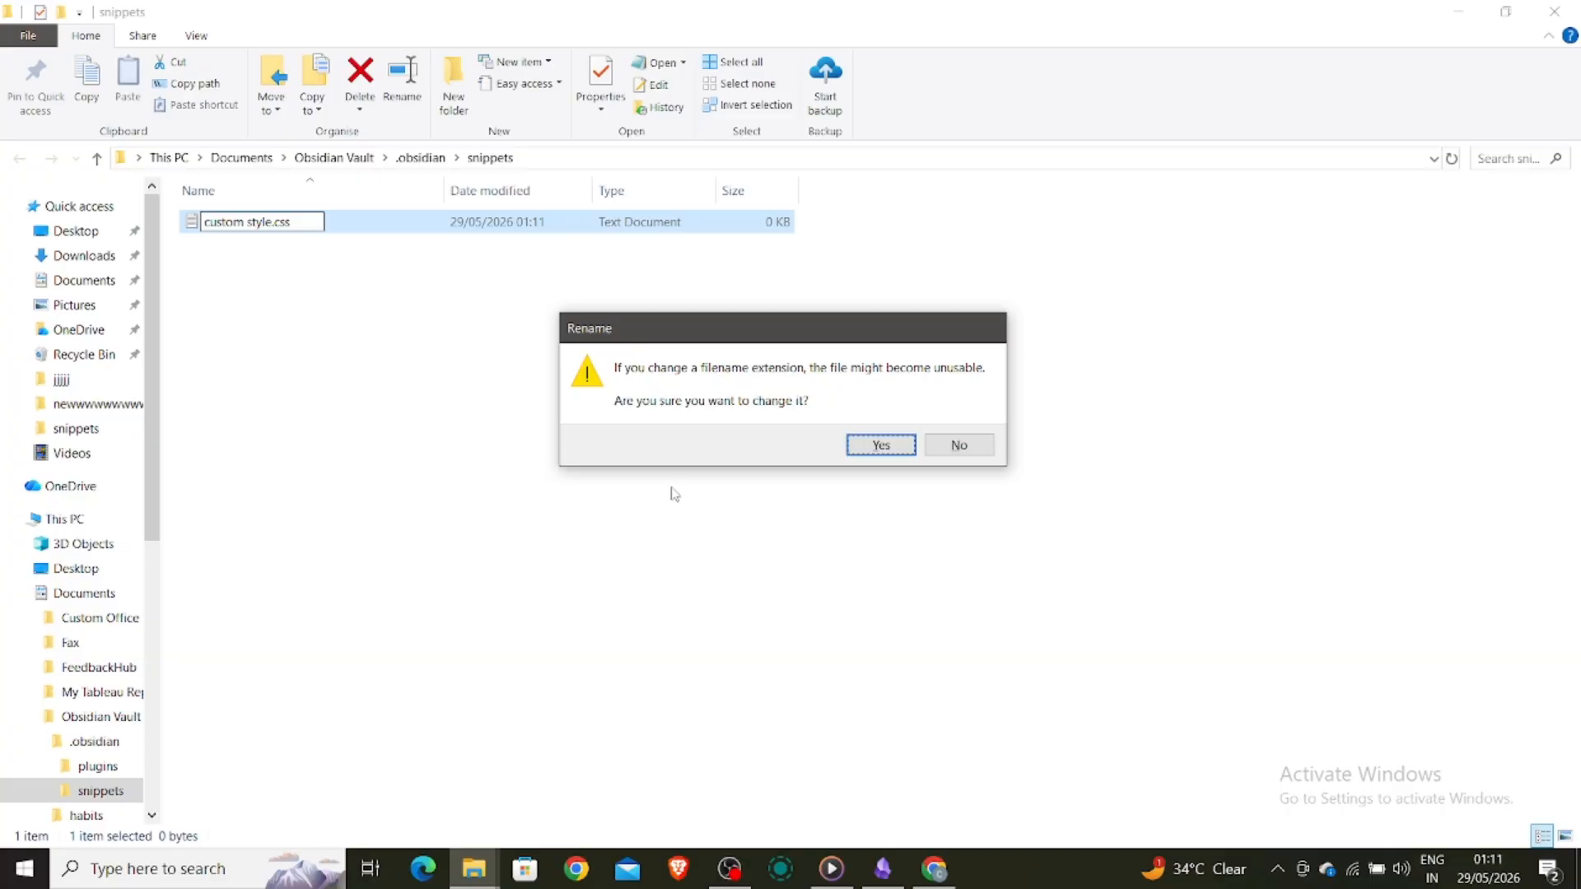
click(878, 447)
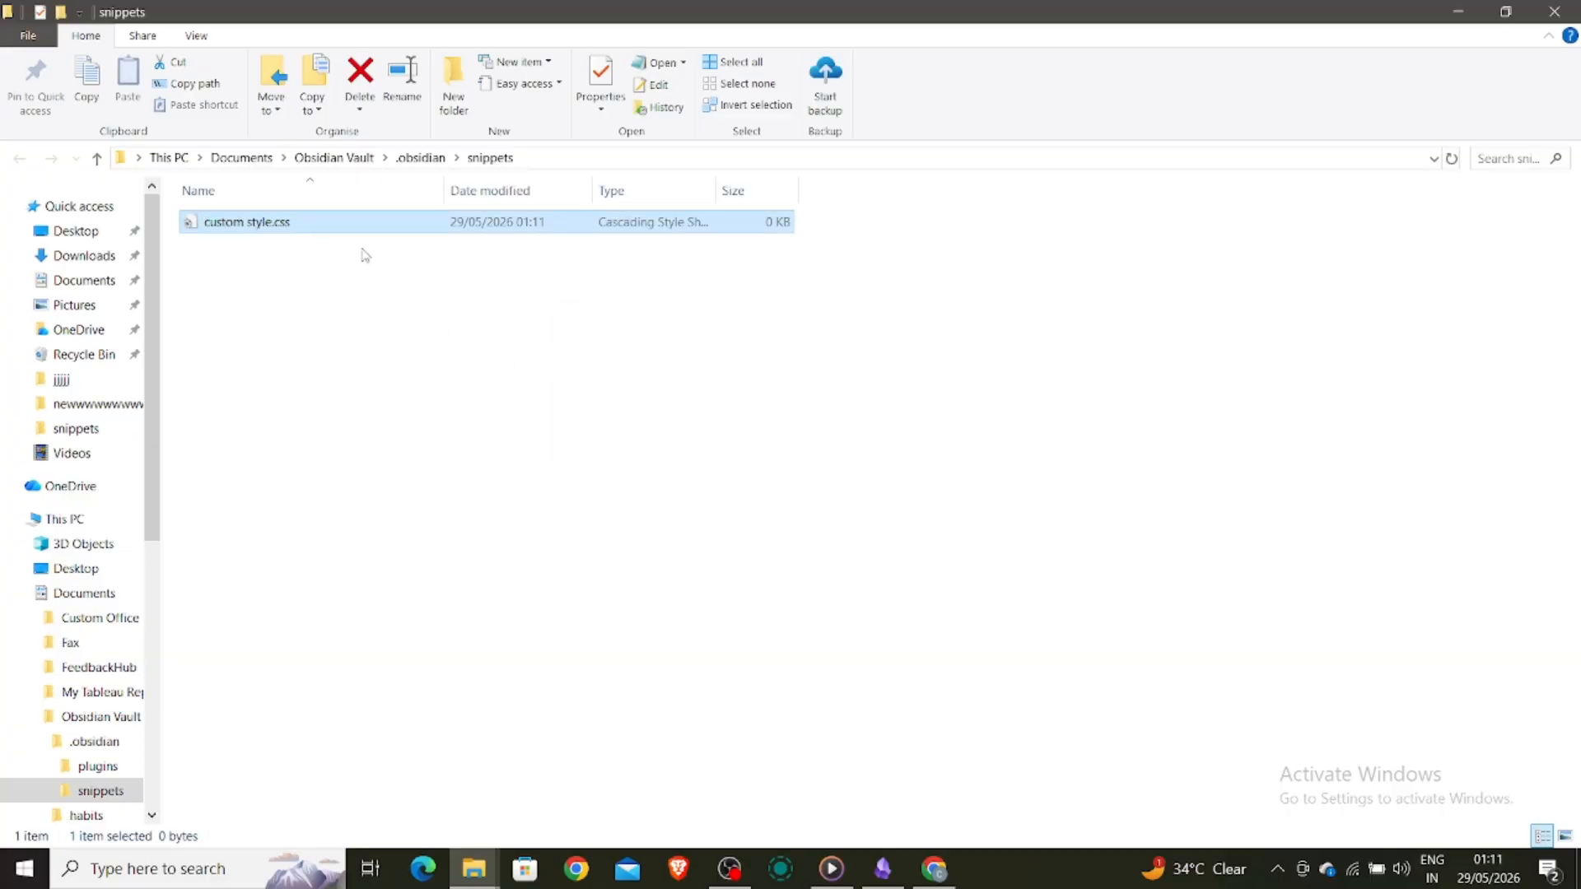
Step: Open custom style.css in Notepad for editing
right_click(327, 216)
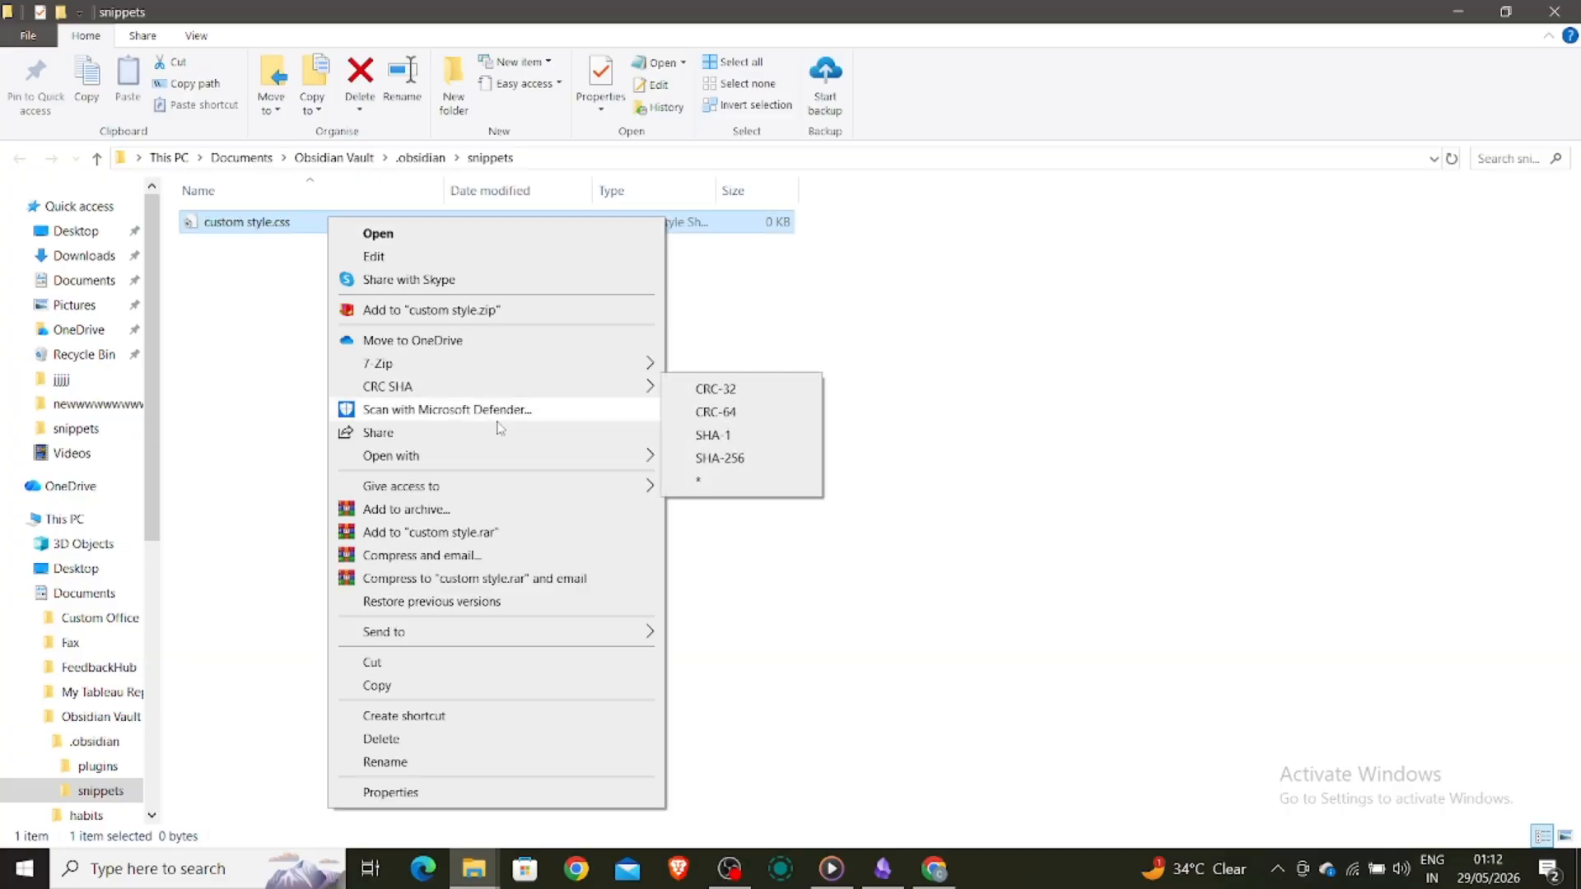
mouse_move(495, 454)
click(684, 457)
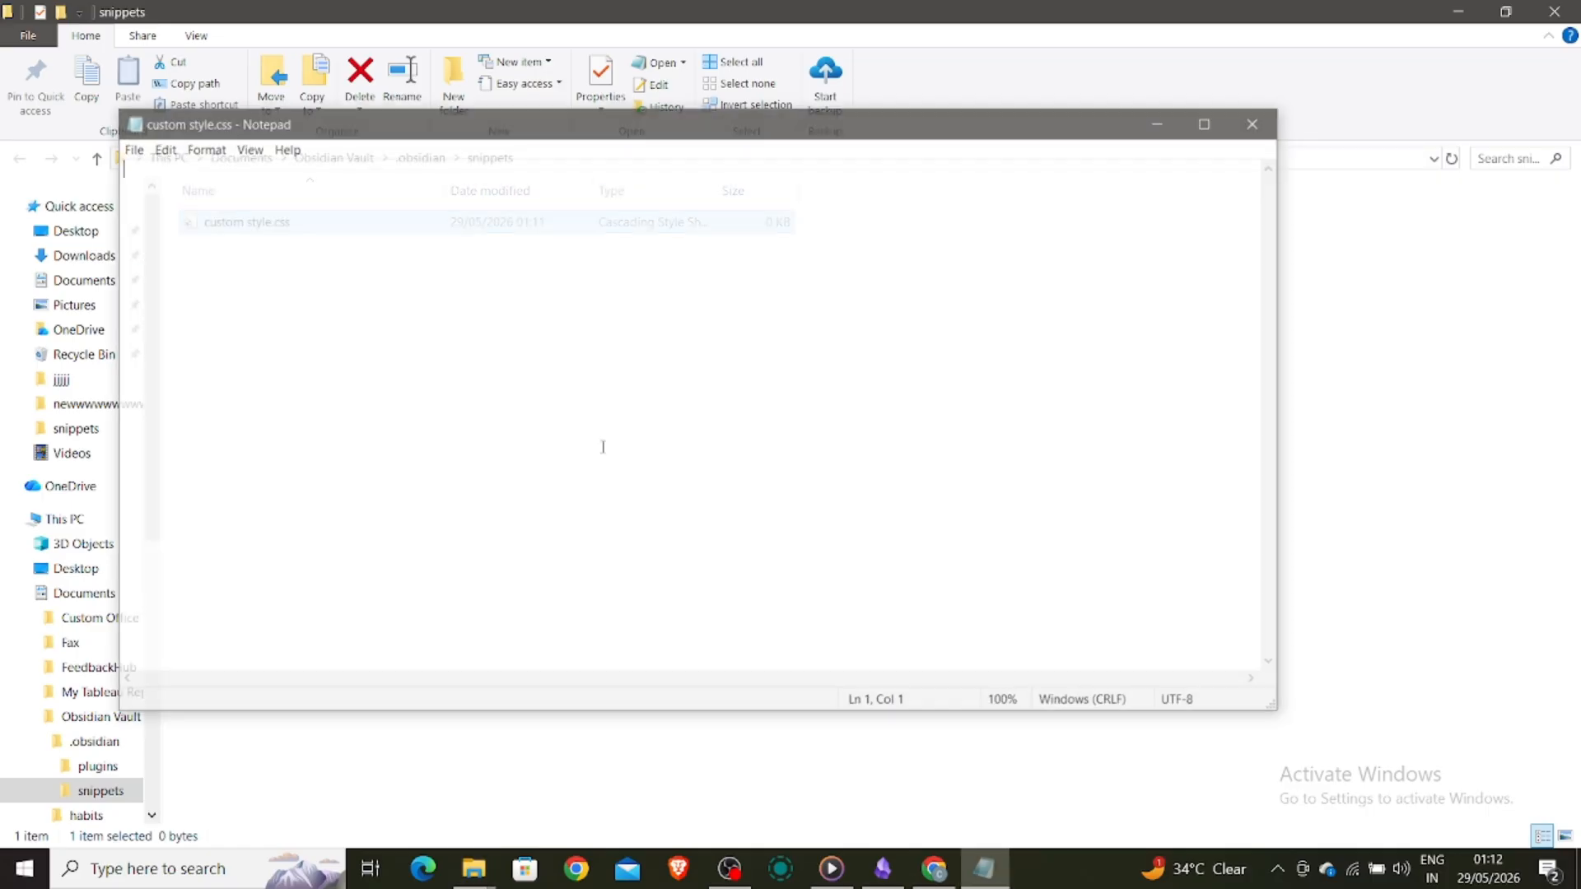
Step: Copy the Rainbow Headings CSS code from the Chrome search page into custom style.css and save the file
click(934, 869)
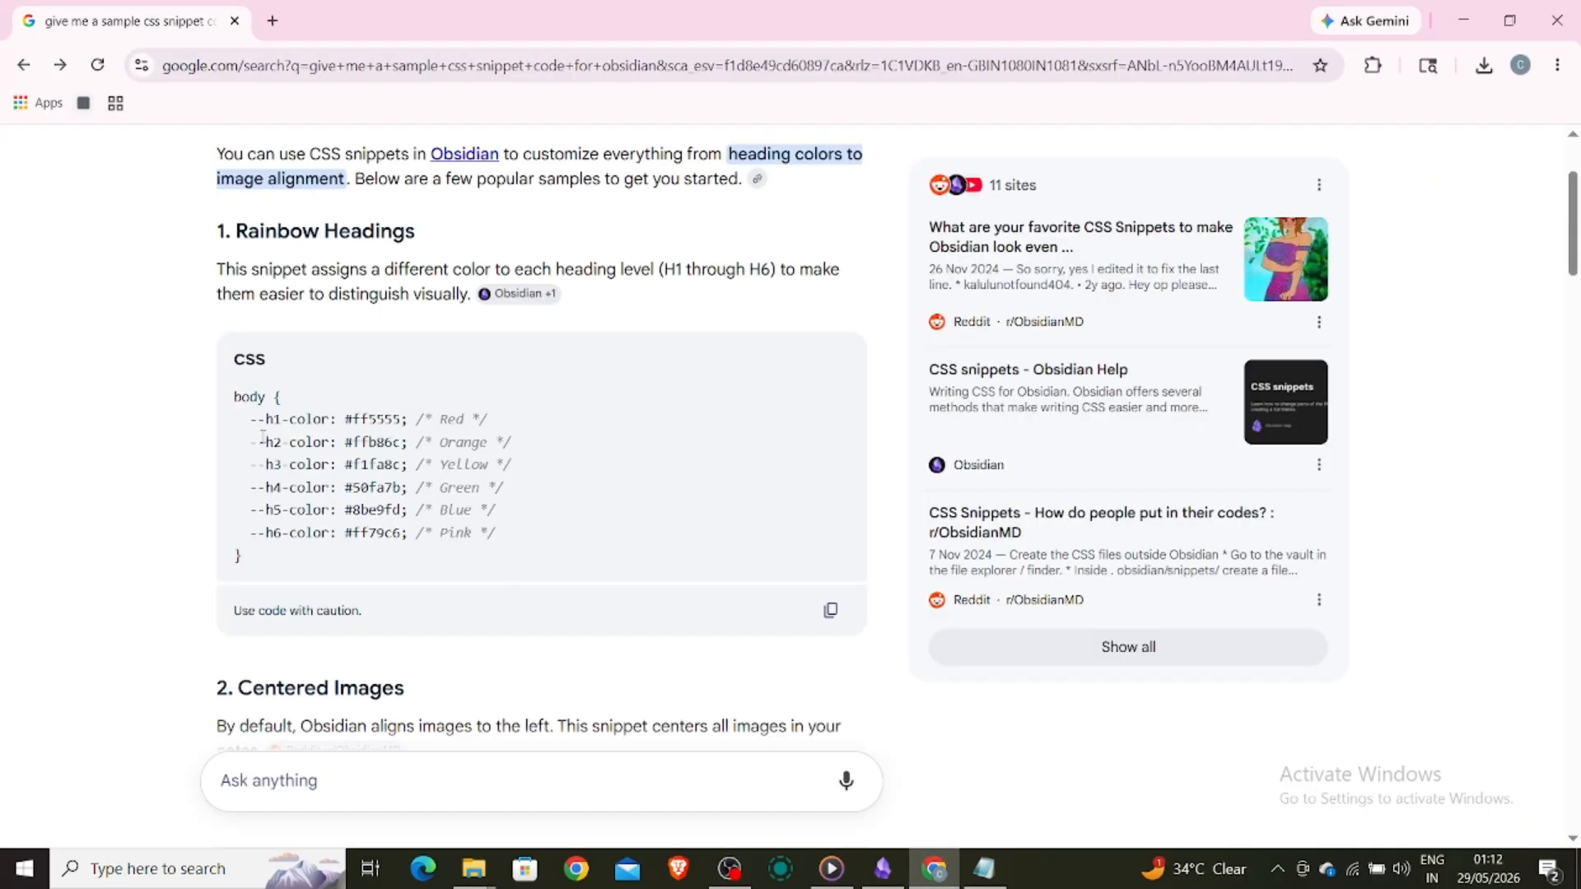
drag(239, 231, 387, 232)
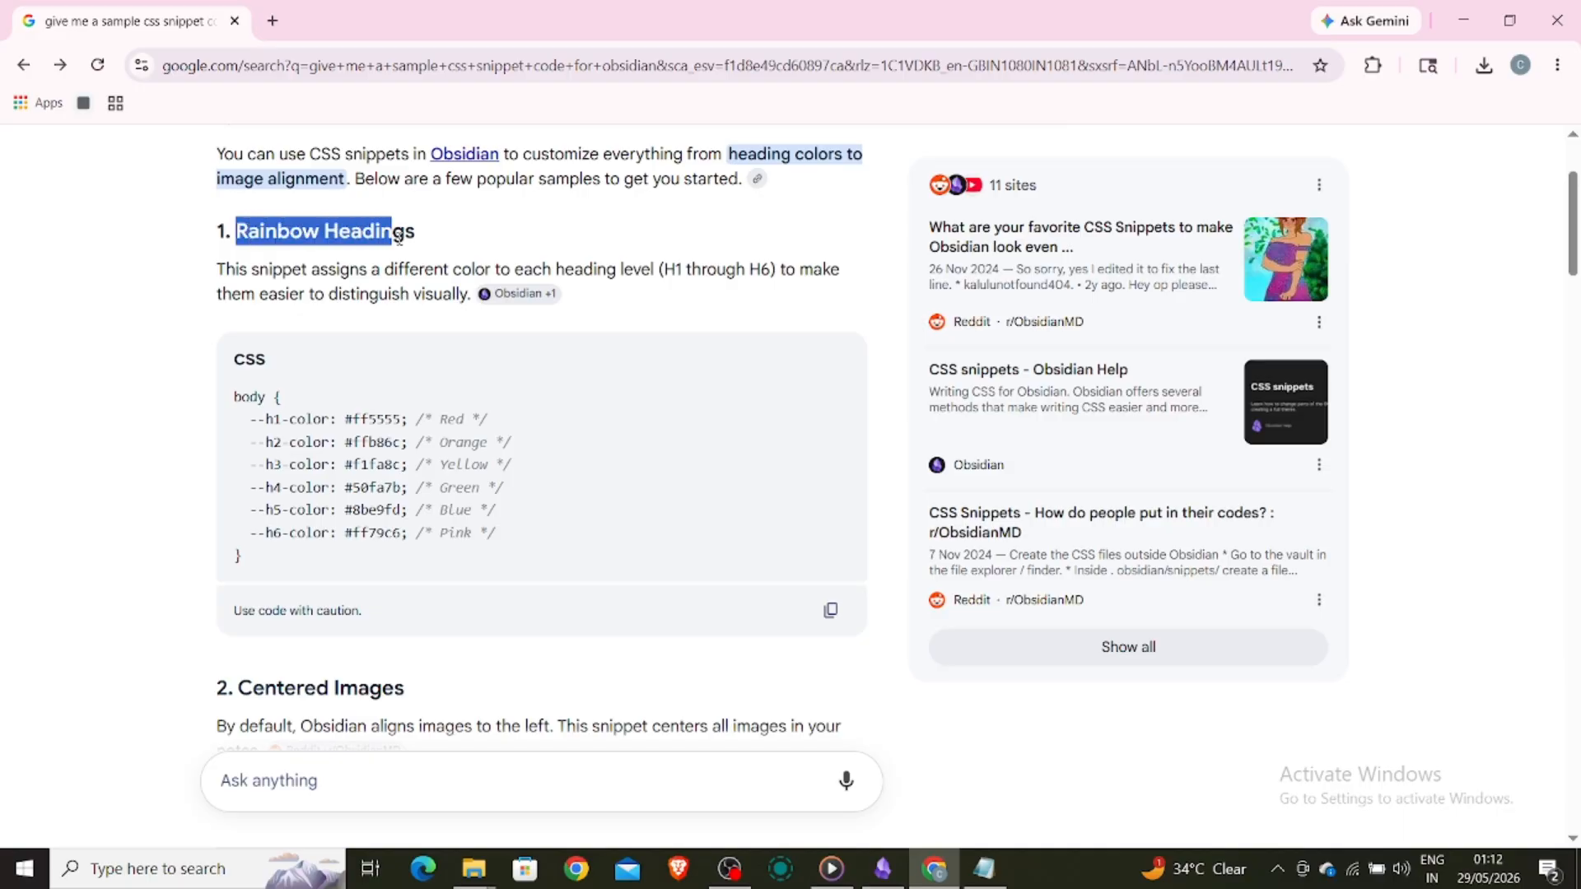
click(365, 487)
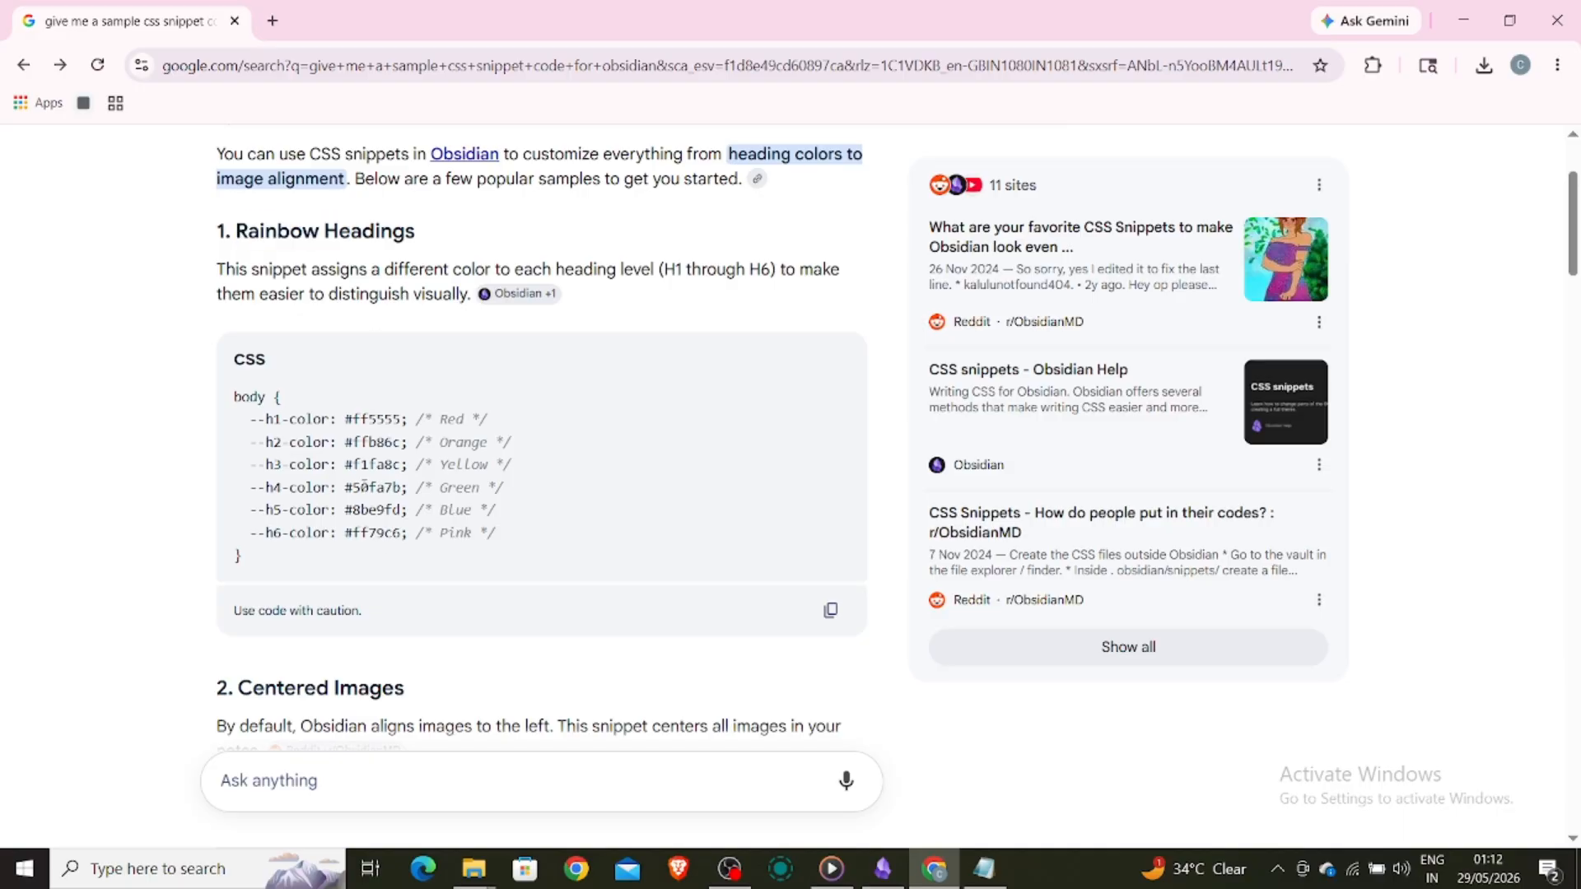
click(830, 611)
click(982, 867)
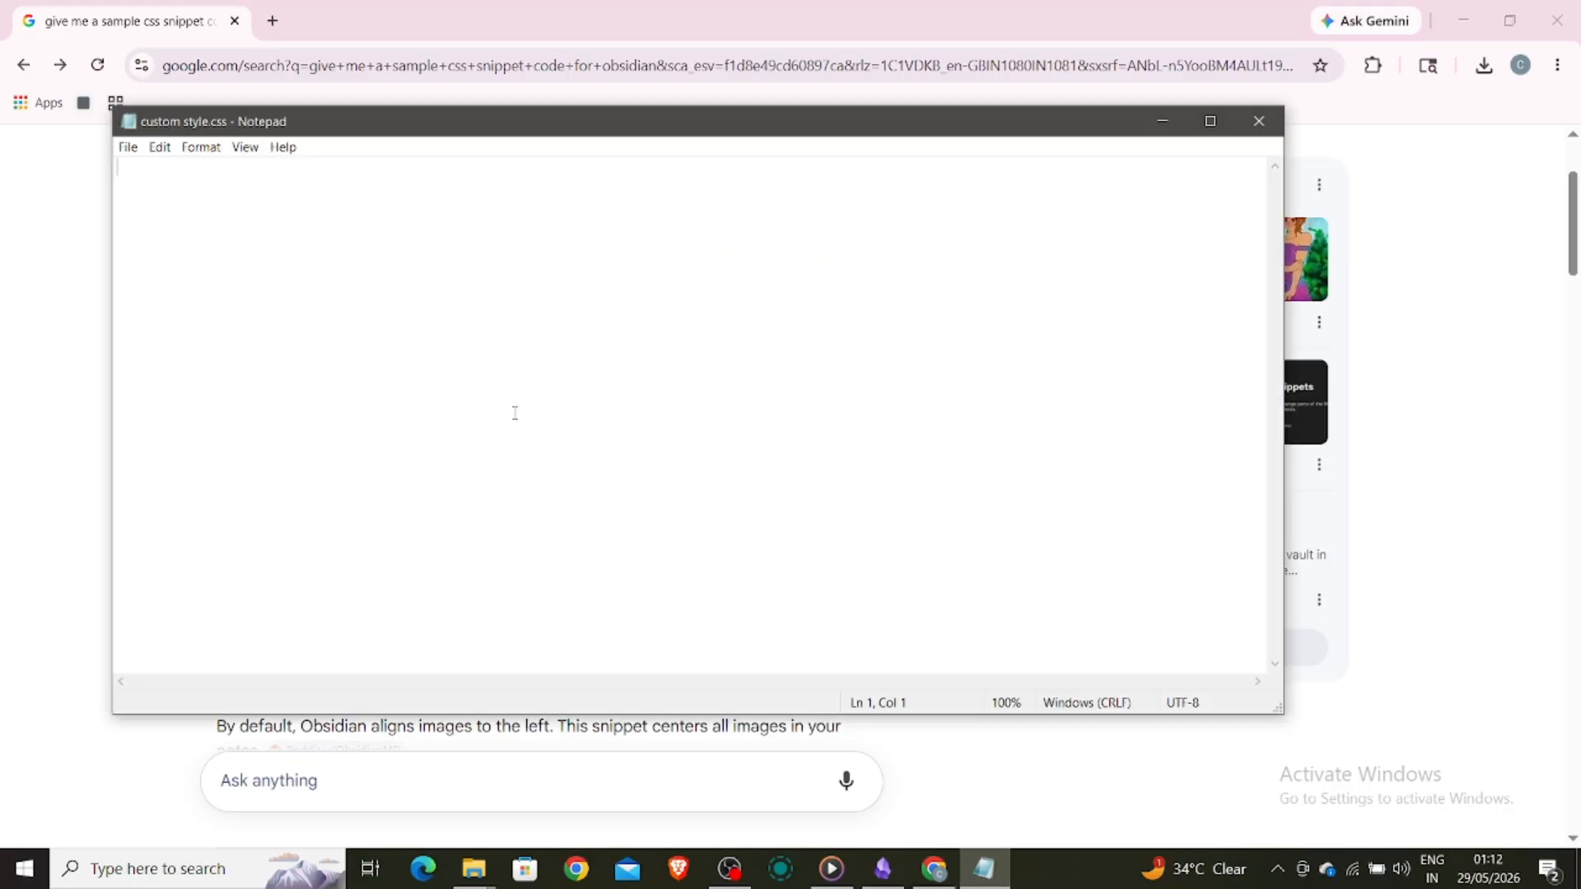
key(ctrl+v)
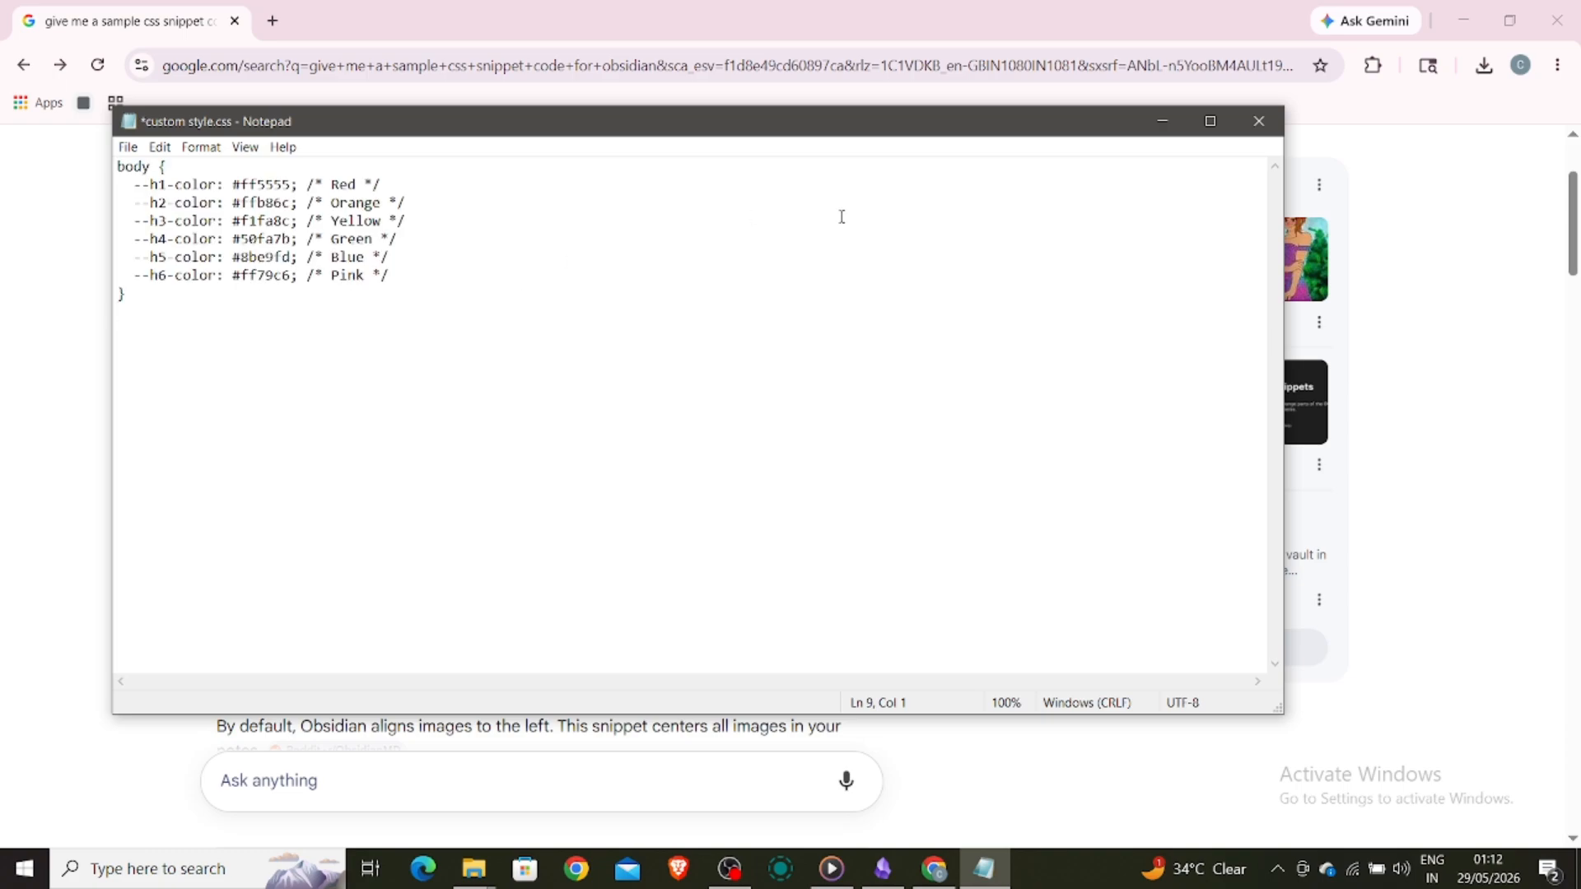
click(1265, 119)
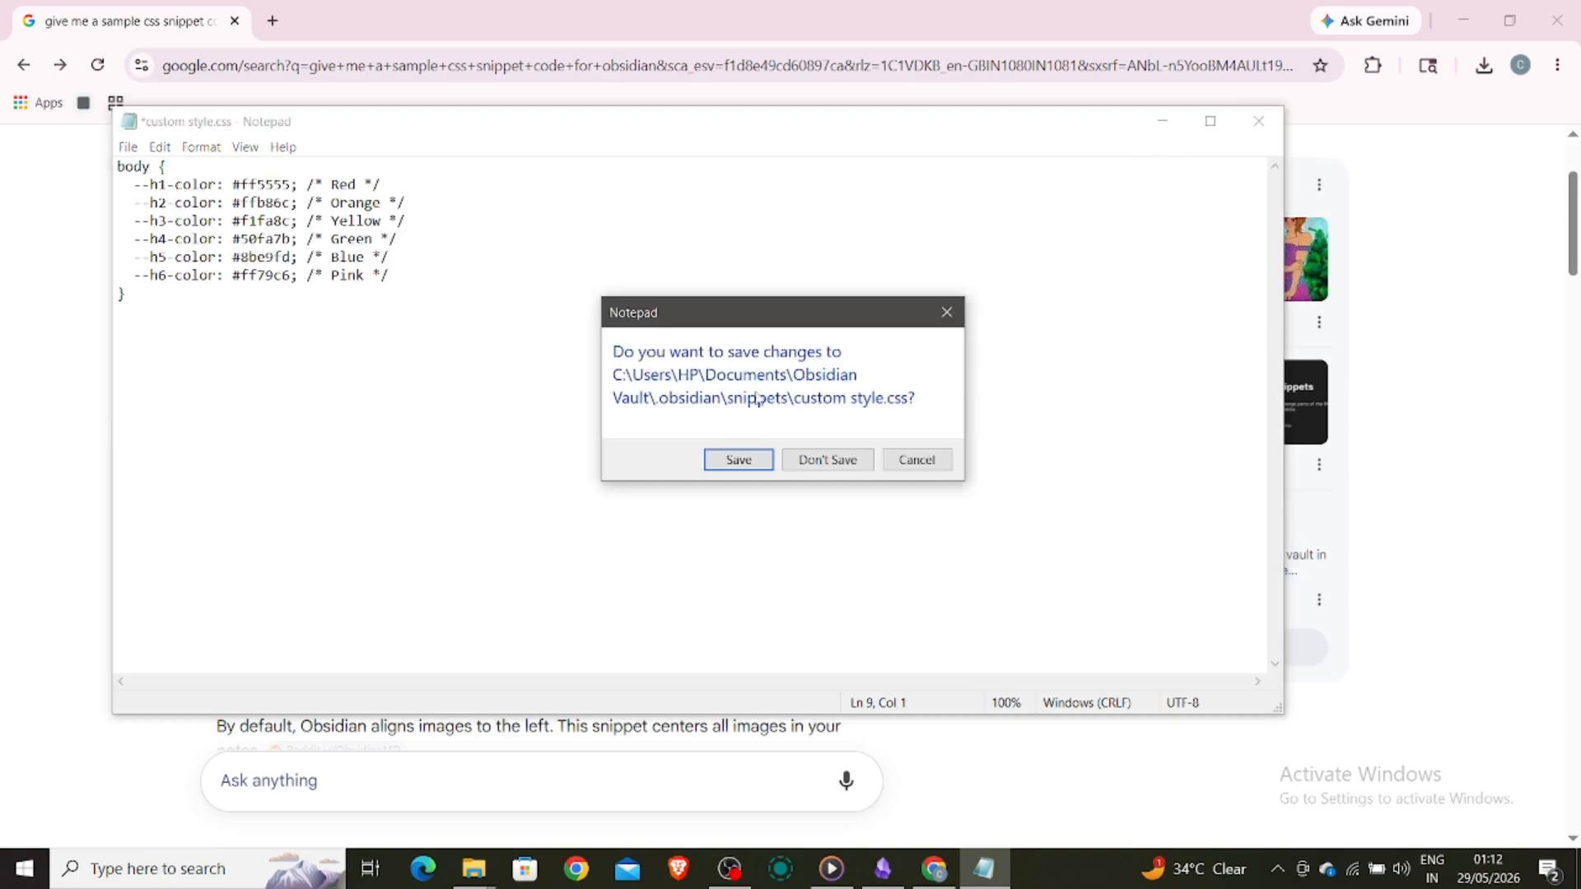
click(735, 461)
Step: Switch back to Obsidian, reload the CSS snippets, enable the custom style snippet and close the settings
click(883, 869)
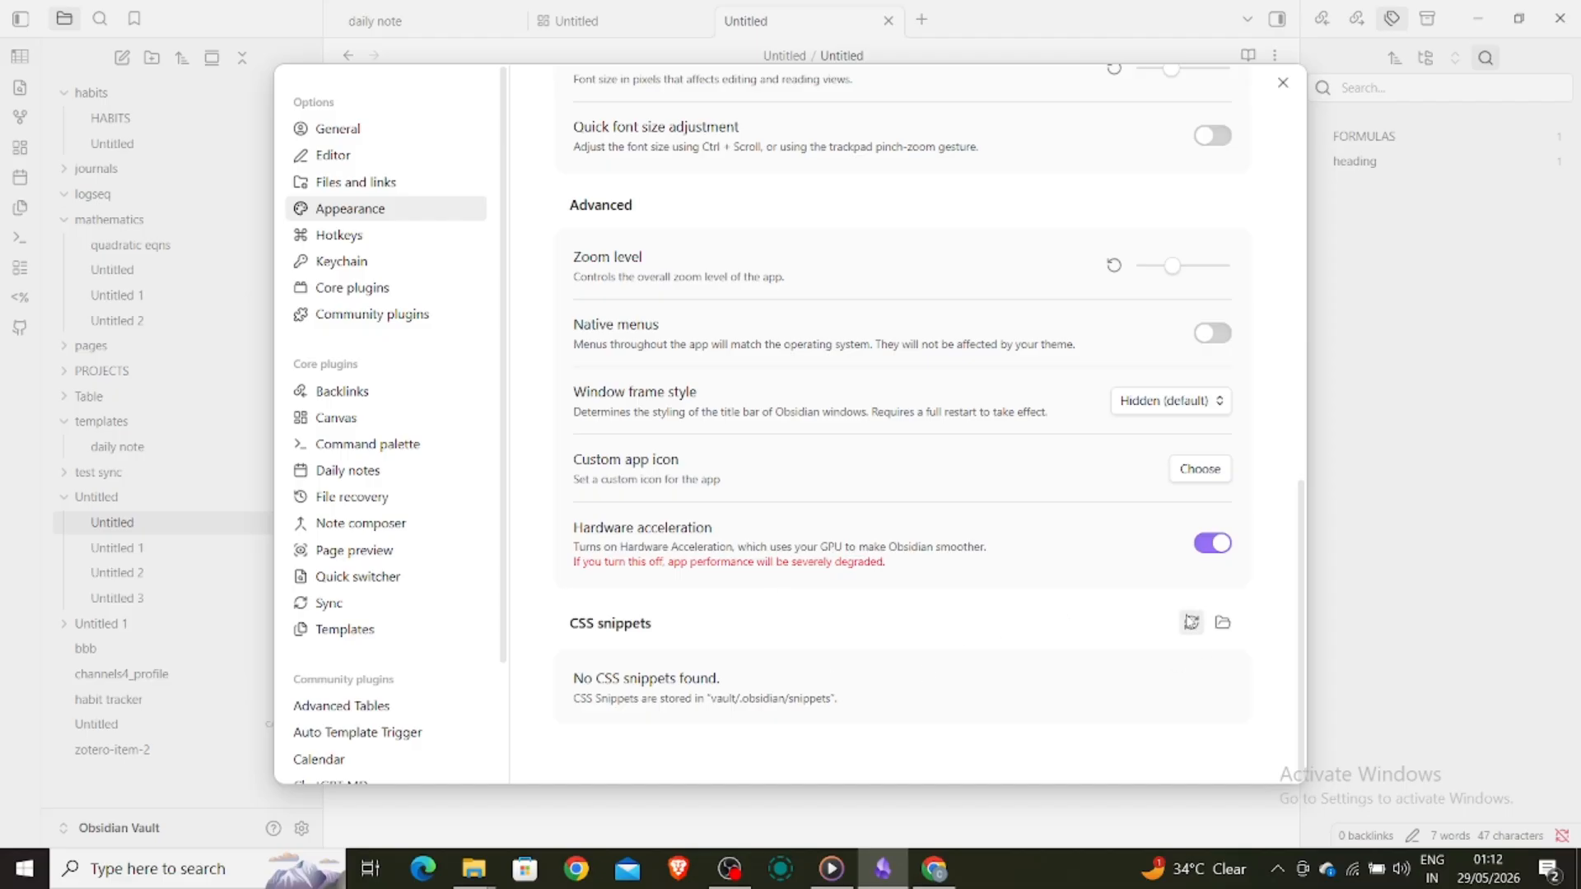
click(1190, 623)
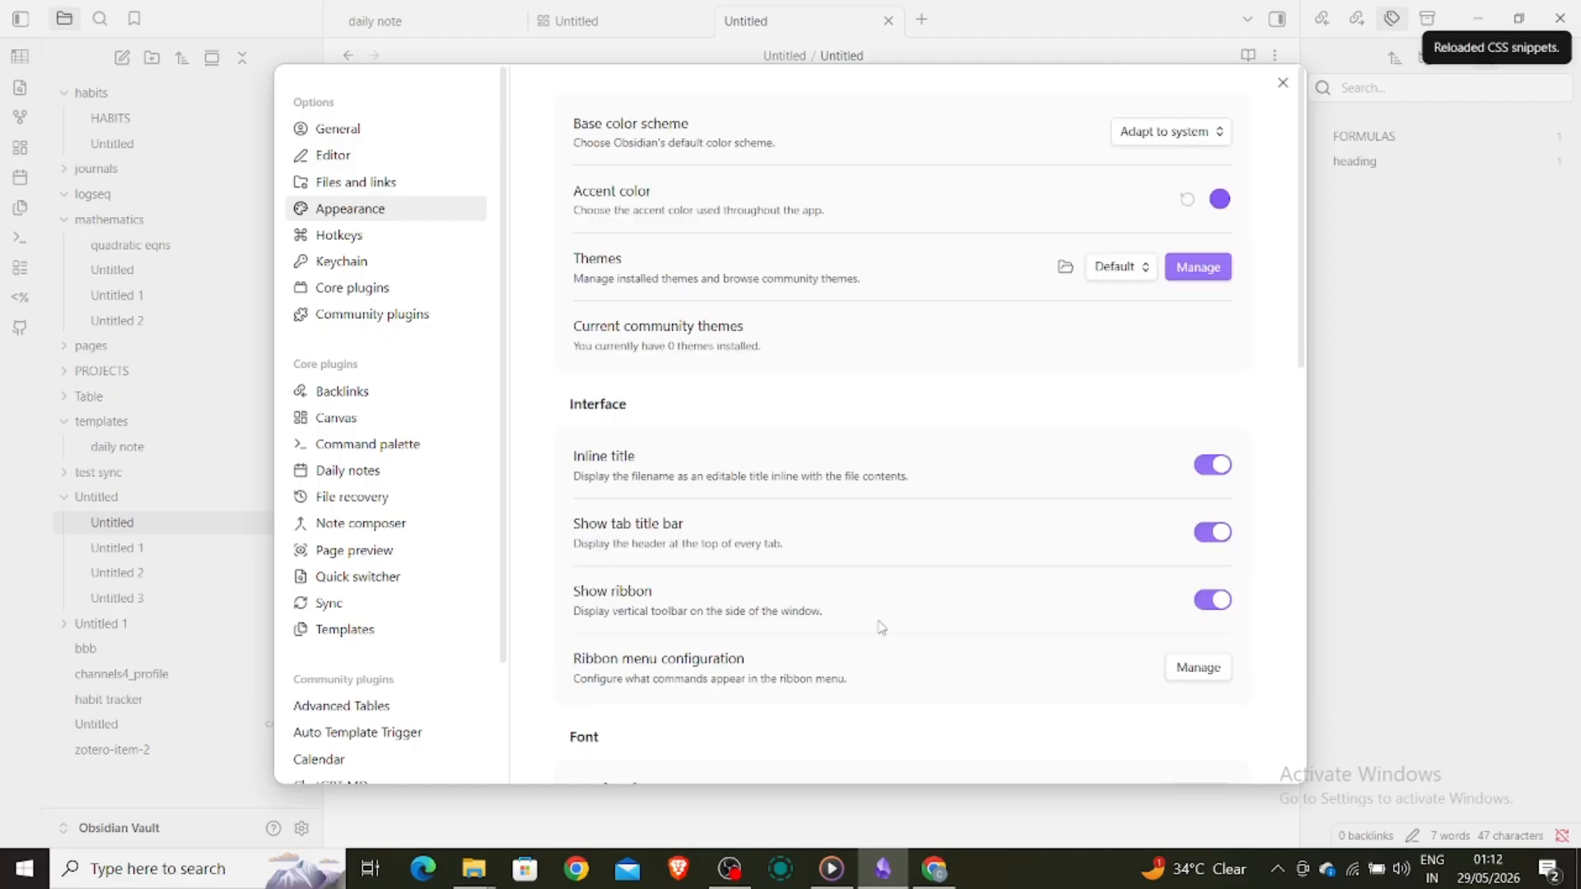
scroll(878, 629, down, 10)
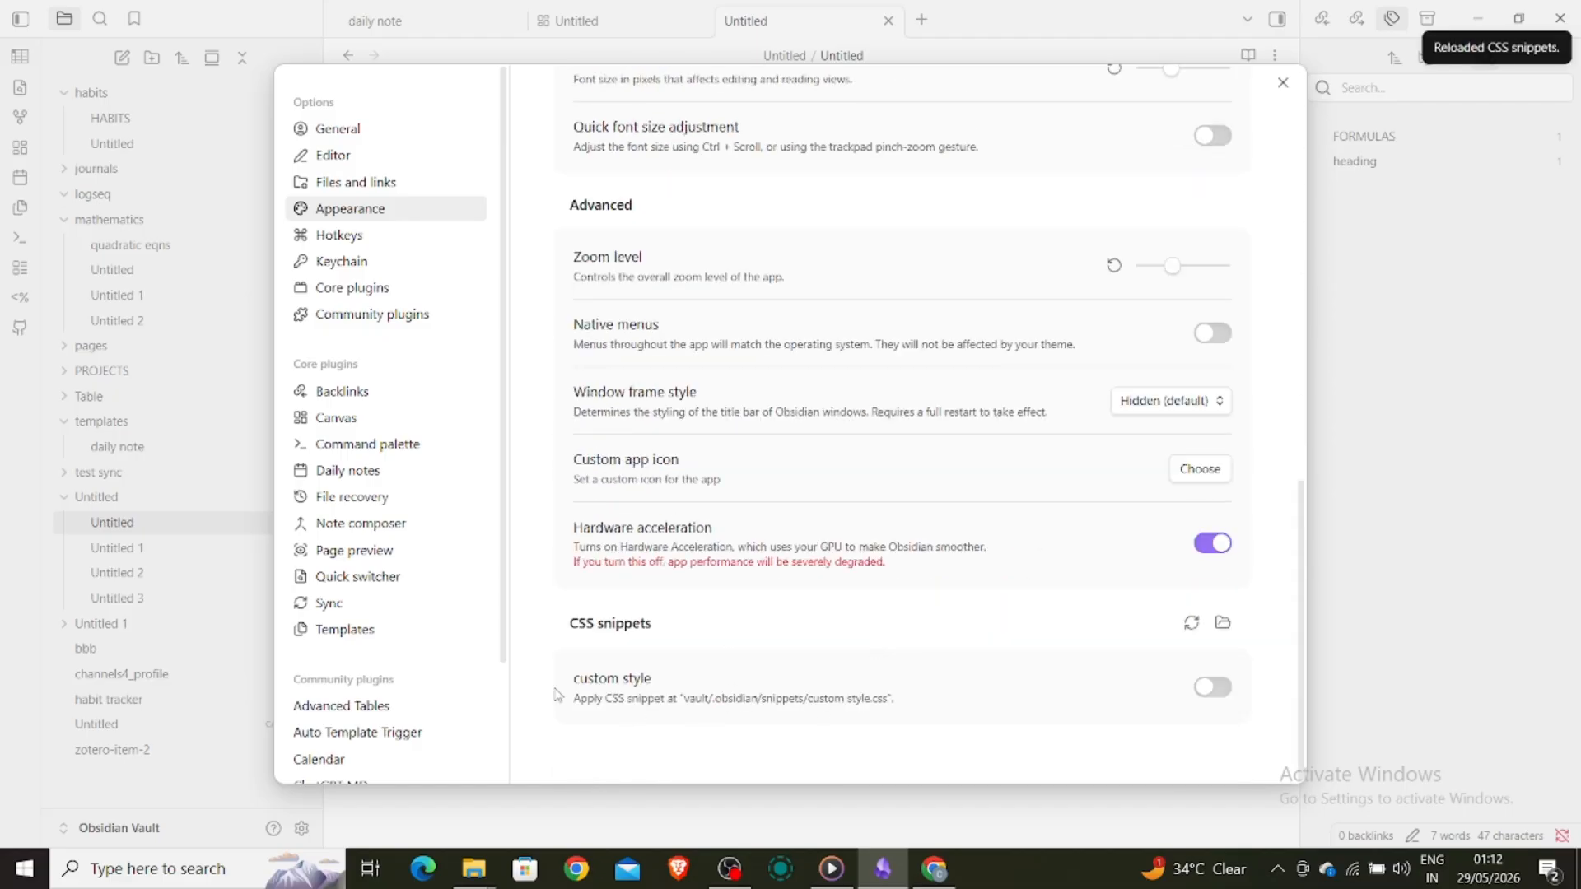
click(1211, 691)
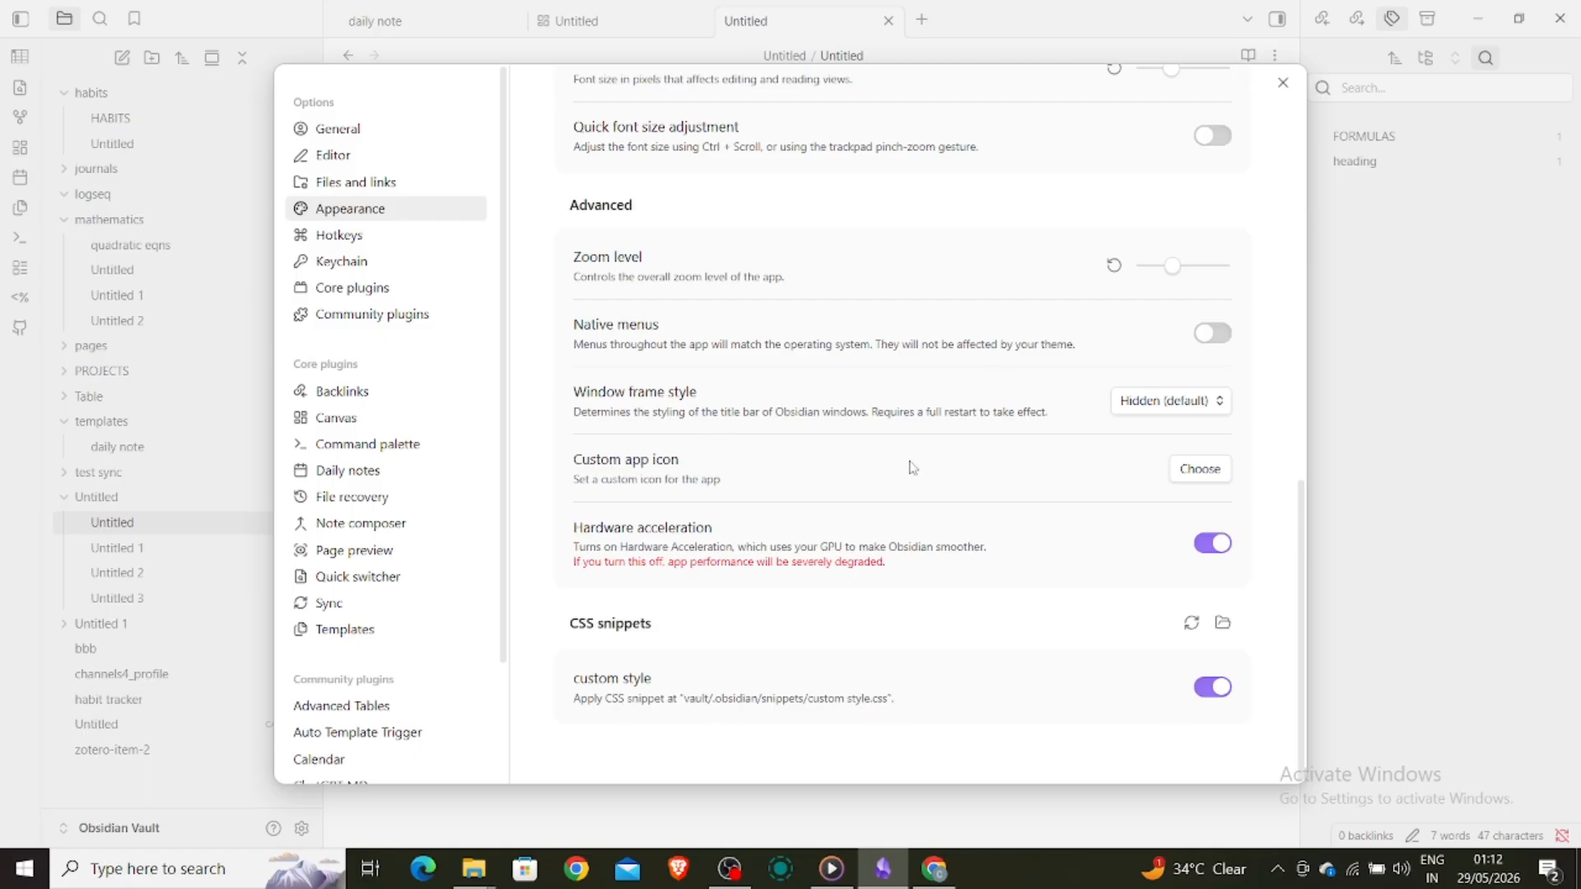
click(1283, 82)
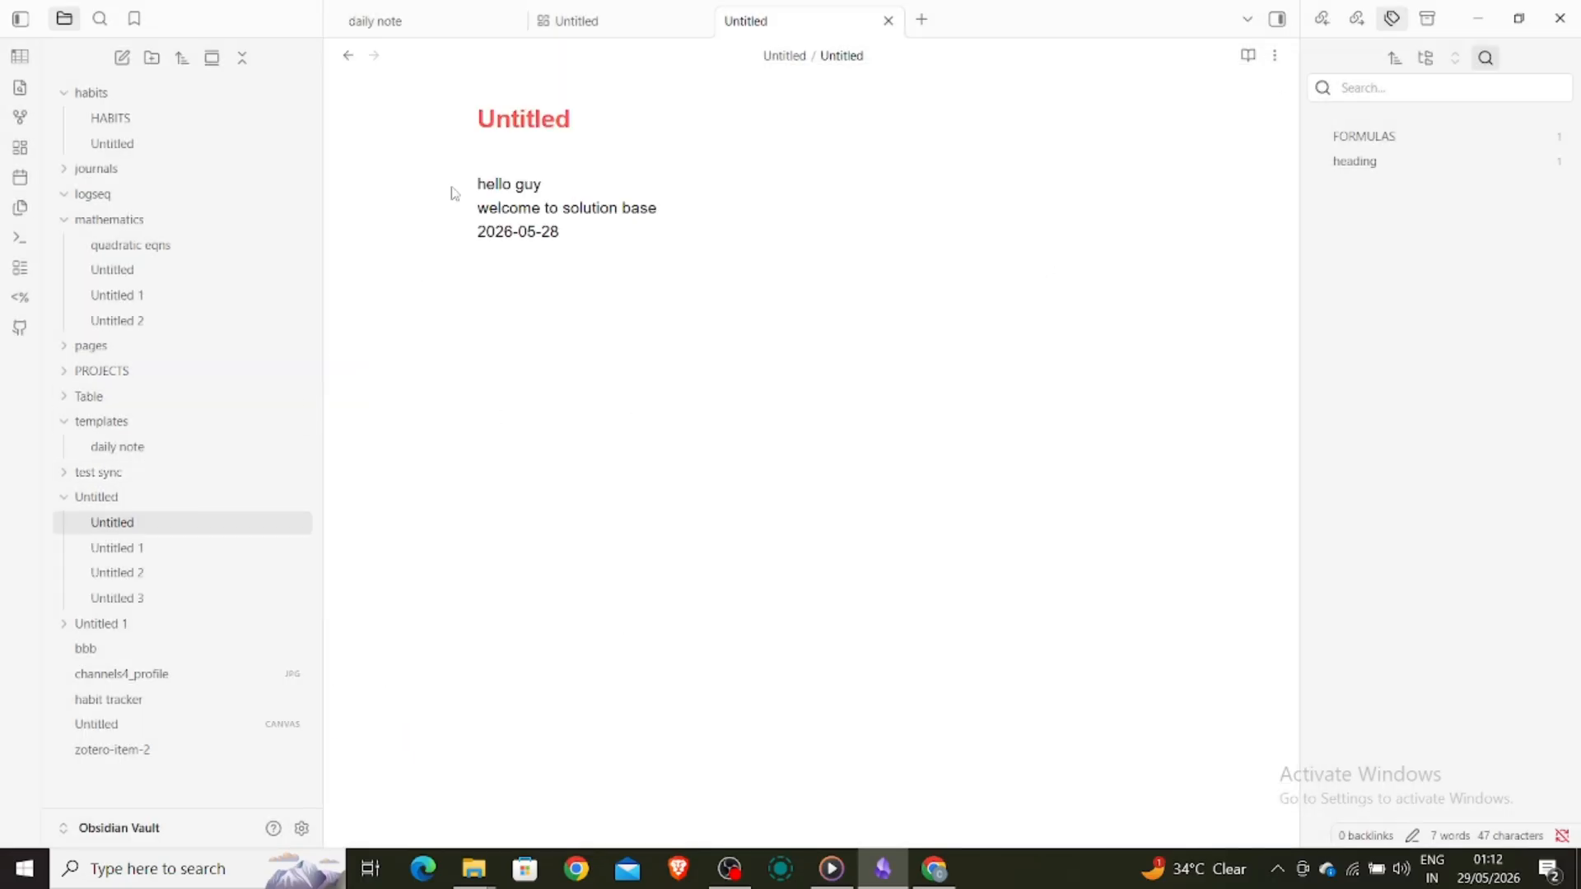
Step: Add the level-2 heading "hdhhwjbw" below the date line in the Untitled note
click(579, 235)
text(## hdhhwjbw)
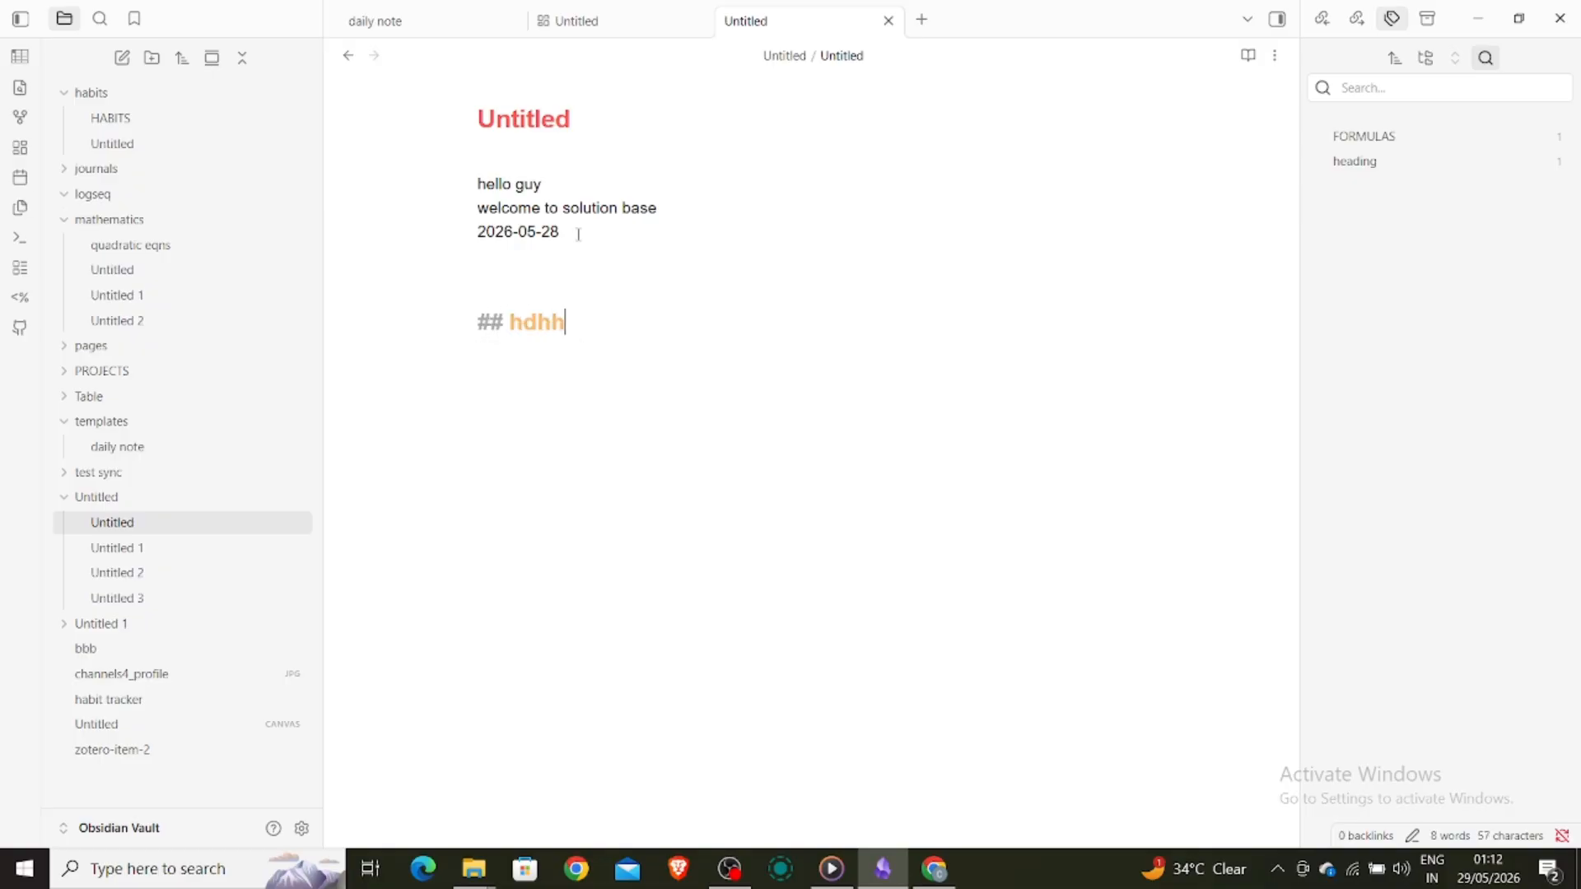
key(Return)
key(Return)
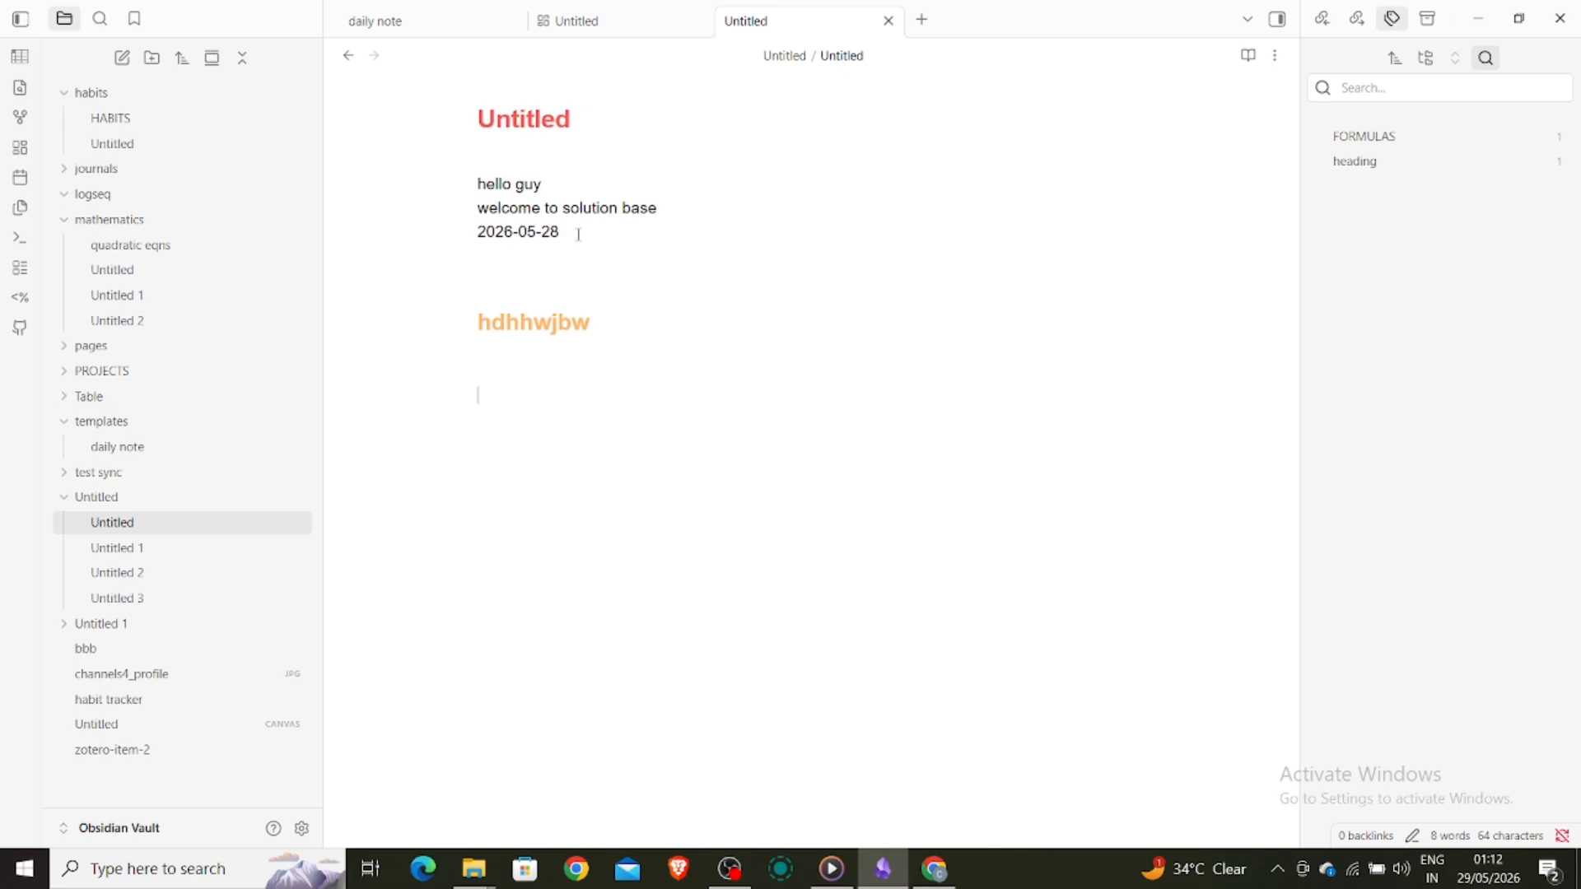
Step: Add the level-3 heading "huenbbyb" below the level-2 heading
text(###)
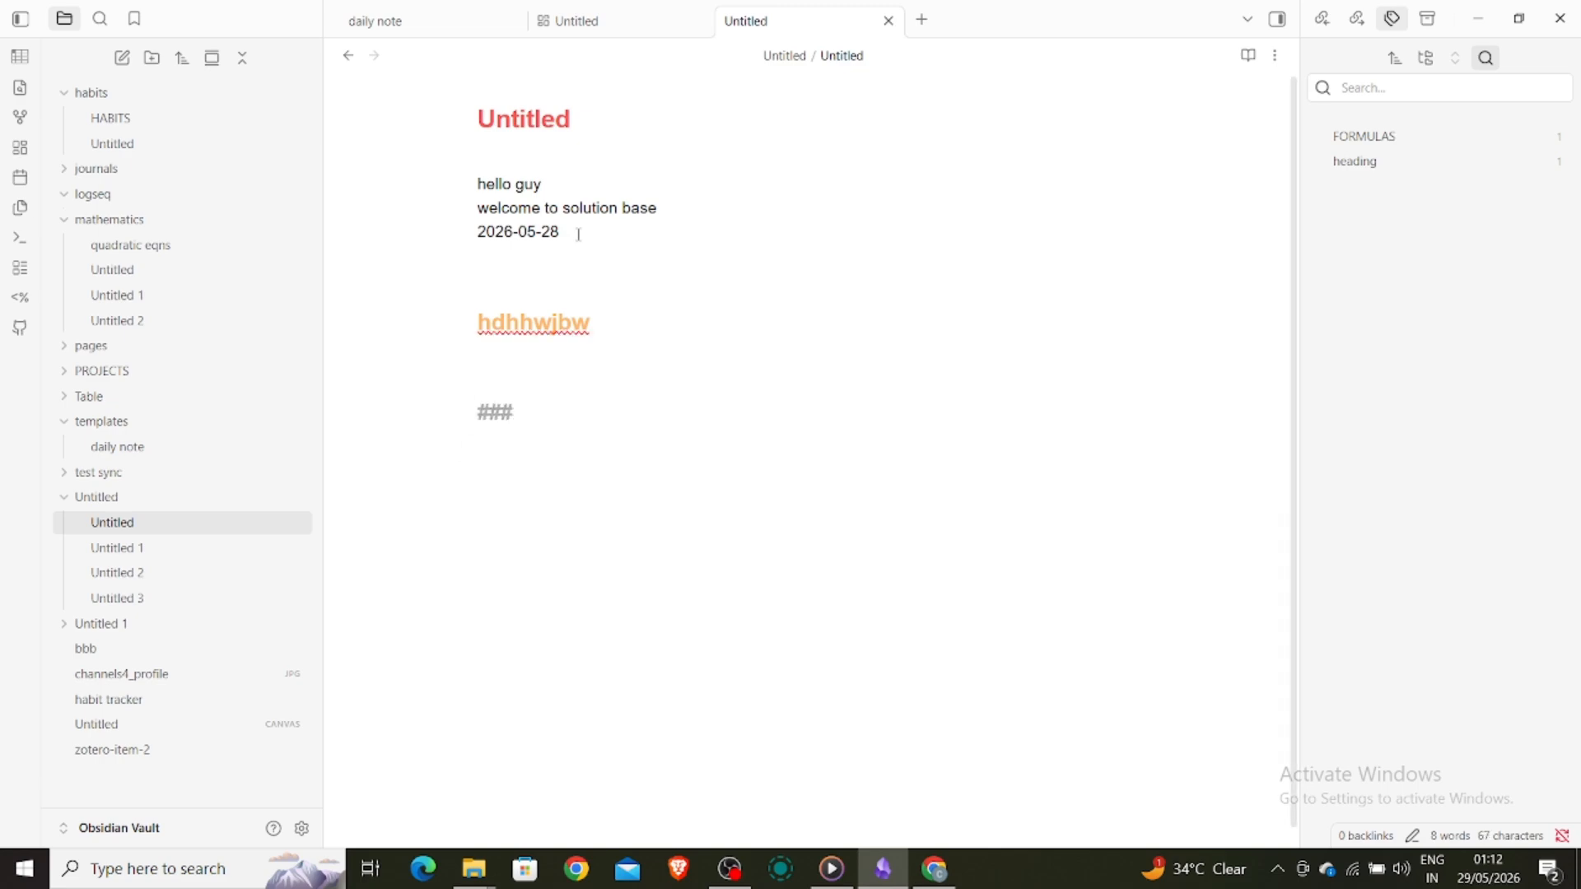
text(##)
key(BackSpace)
key(BackSpace)
text(huenbbyb)
key(Return)
key(Return)
key(Return)
Step: Add the level-4 heading "ywusnubddyby" below the level-3 heading
text(####hj)
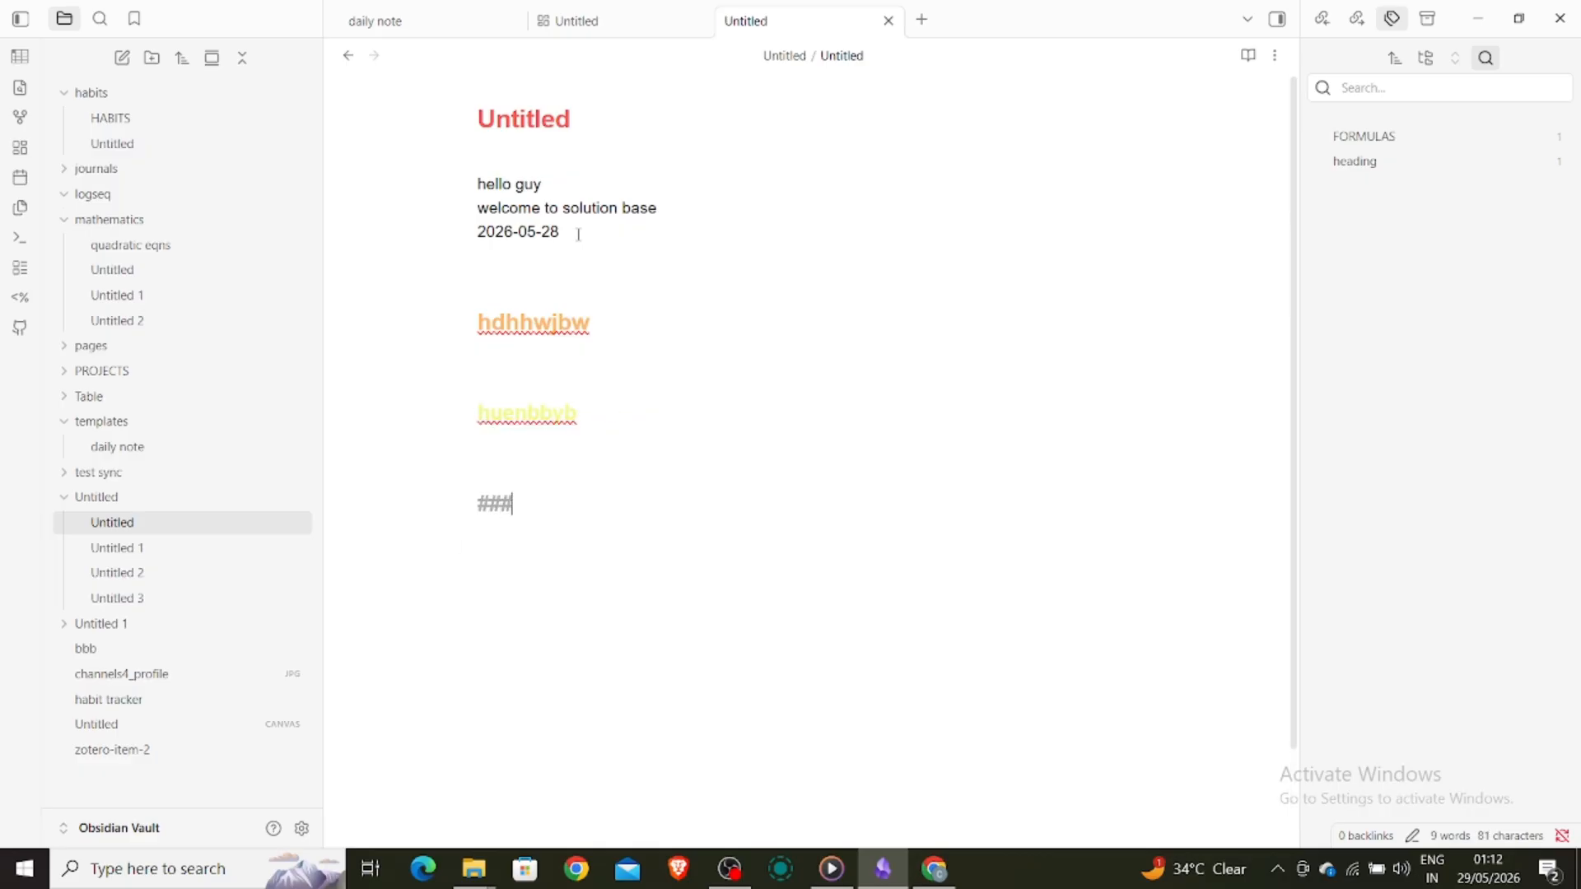
key(BackSpace)
key(BackSpace)
text(ywusnubddyby)
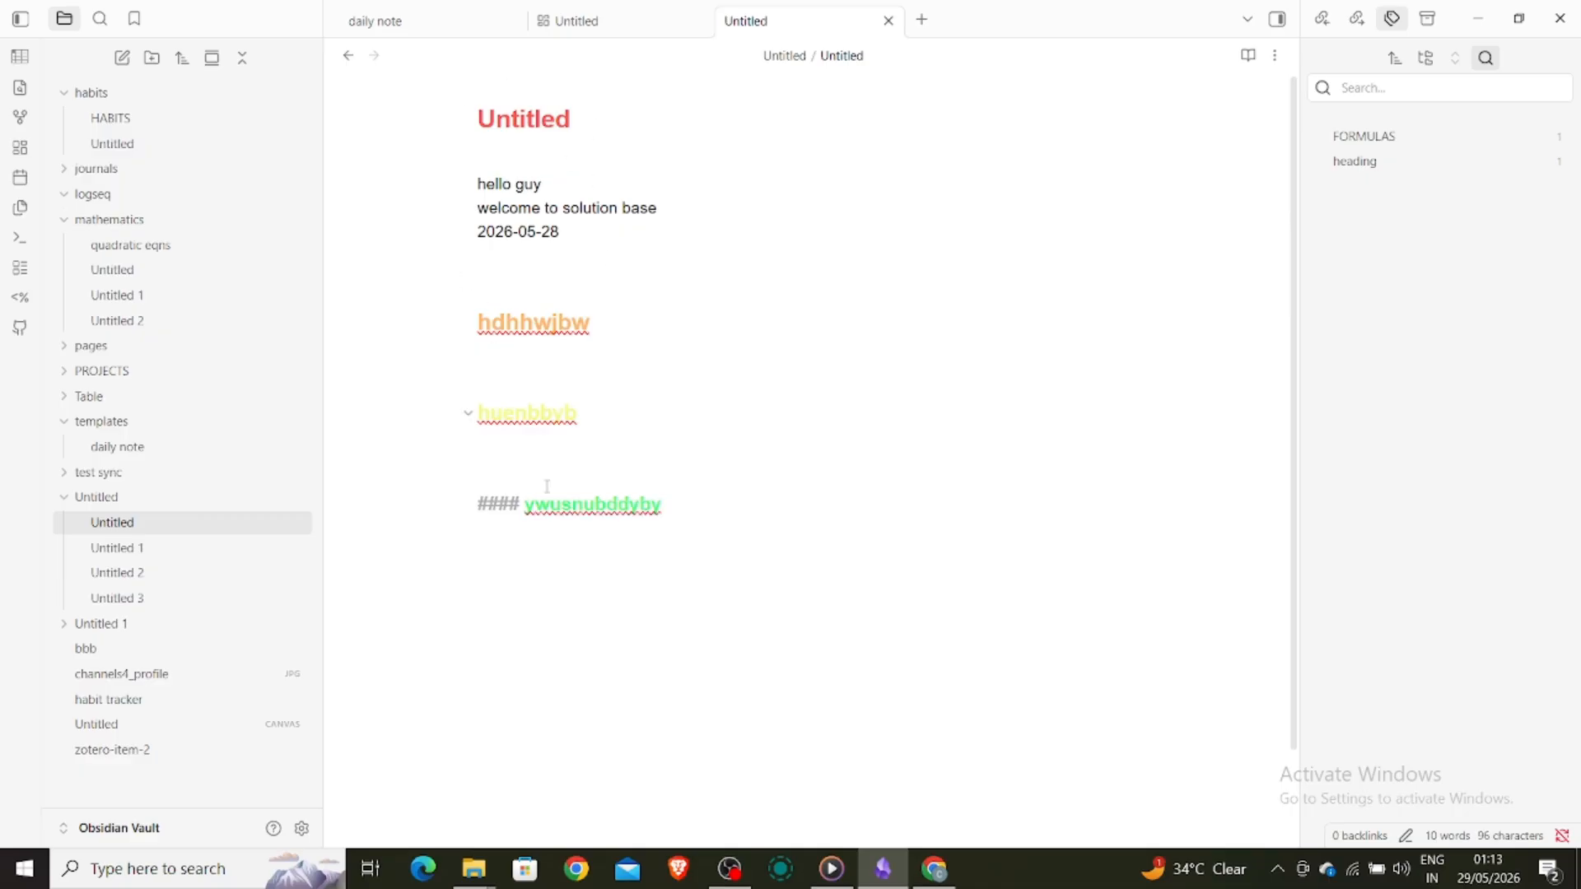
Step: Add the level-6 heading "gehbbyudiwbeydwi" at the end of the note
key(Return)
key(Return)
text(###### gehbbyudiwbeydwi)
click(992, 469)
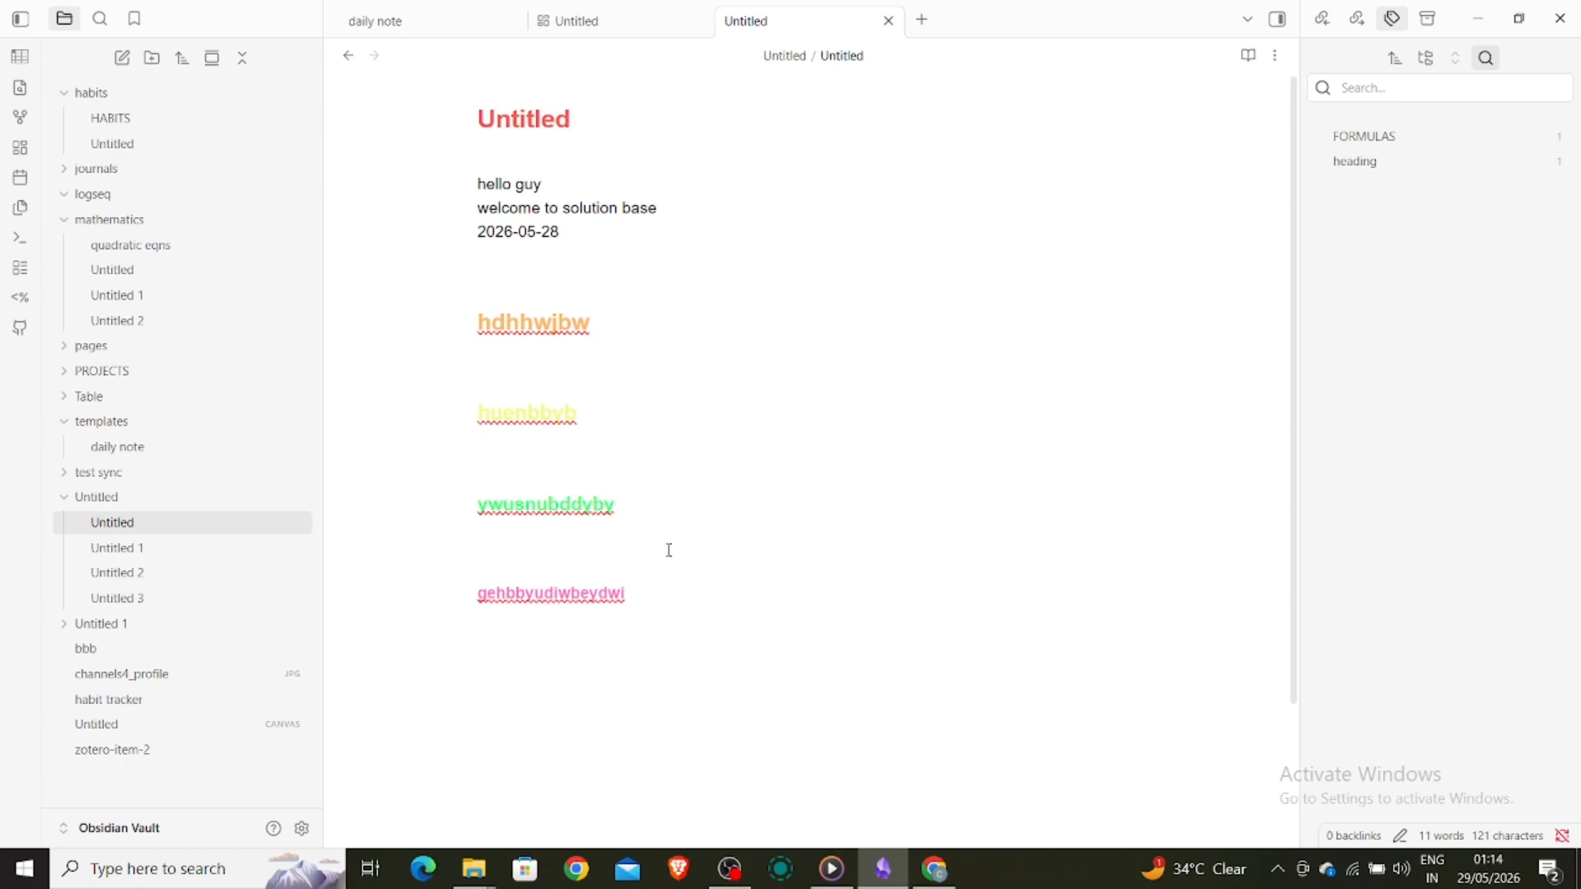
Step: Reopen the snippets folder from the Appearance settings and check File Explorer's file name extension display option
click(301, 827)
scroll(873, 593, down, 5)
scroll(872, 593, down, 4)
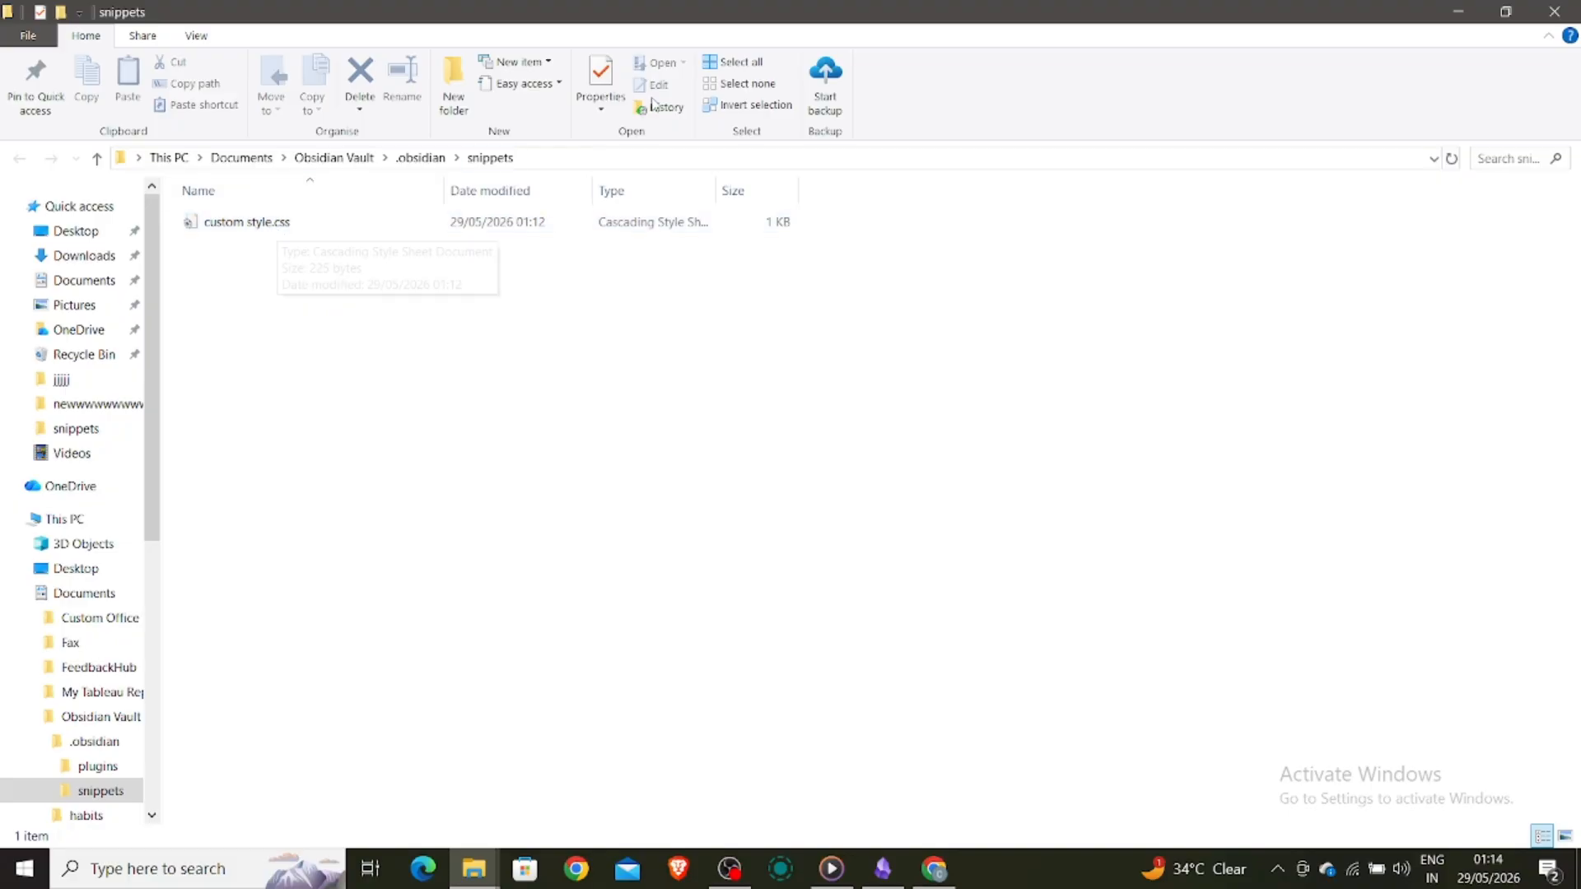
click(197, 36)
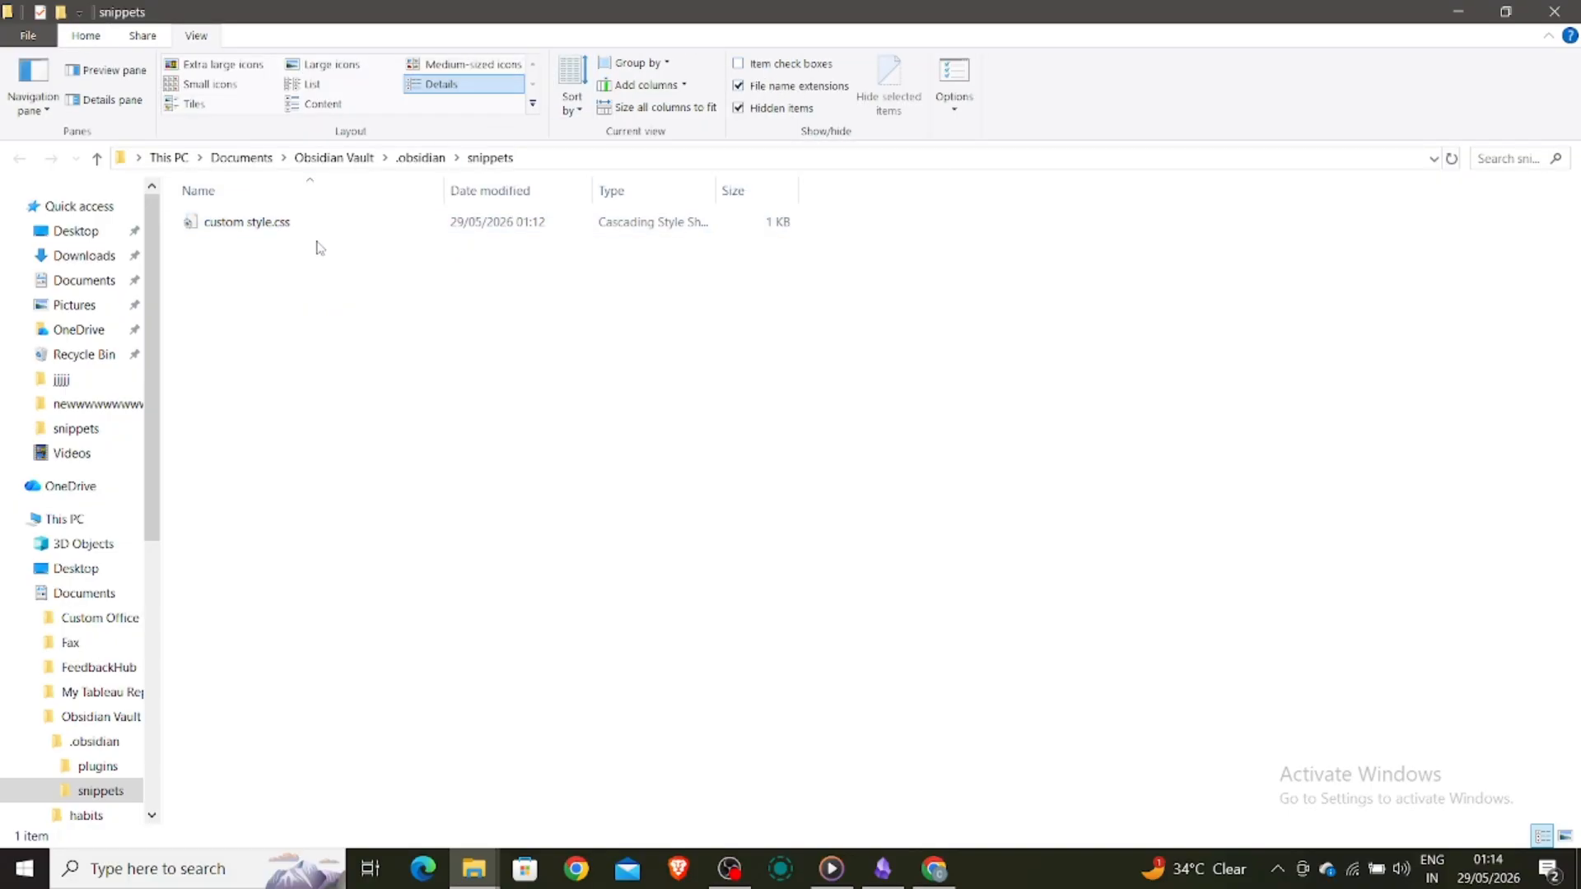
Step: Open custom style.css to review its heading color code, then close it and return to the Obsidian note
click(276, 236)
double_click(277, 236)
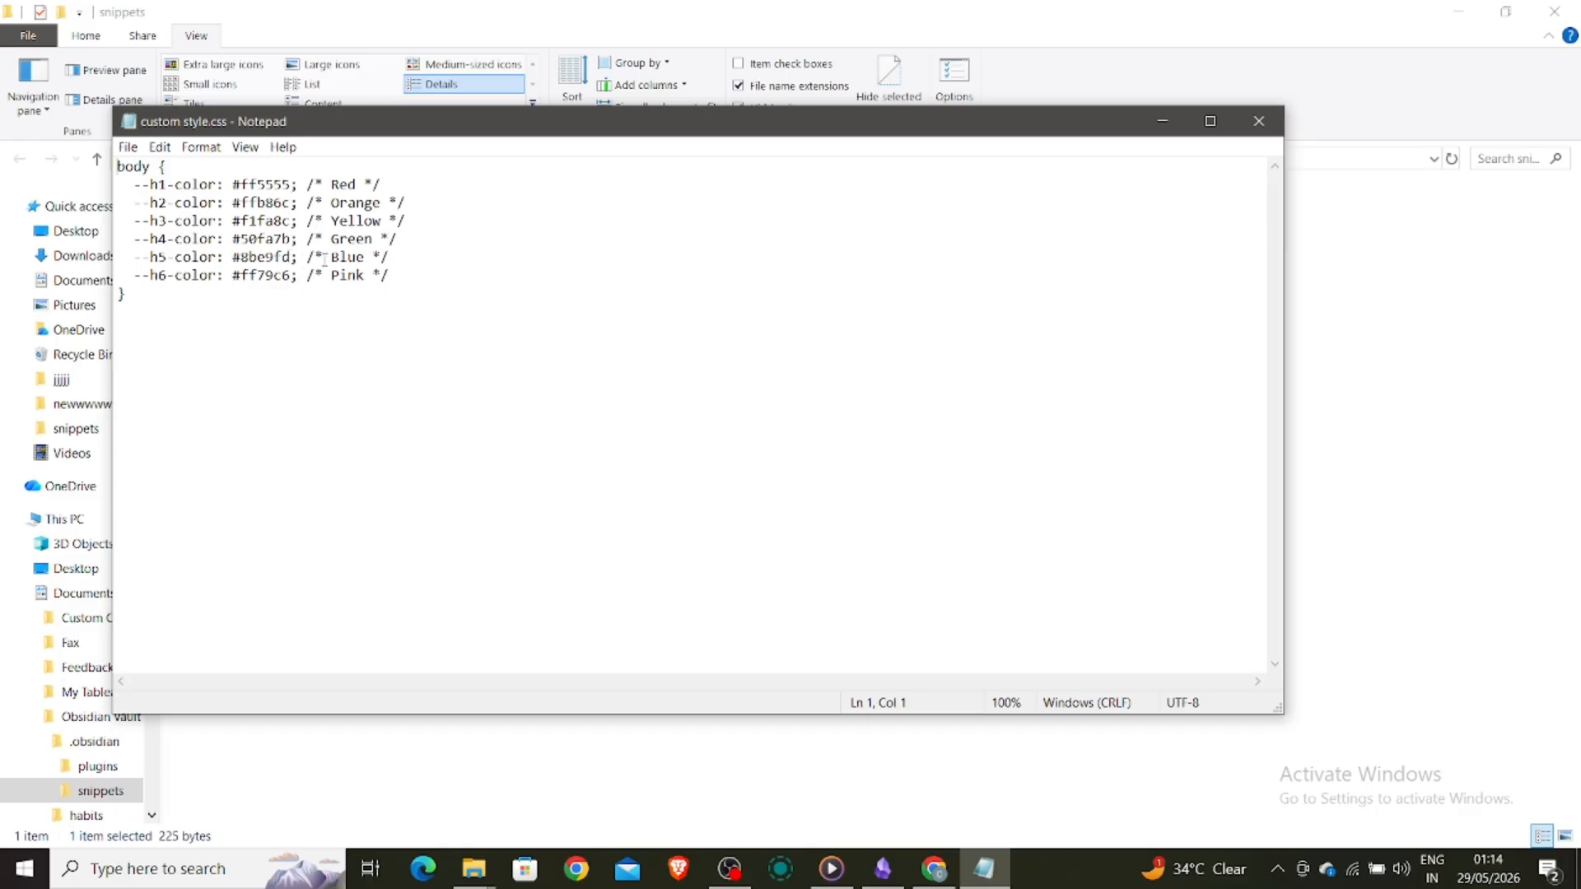
click(1259, 121)
click(1462, 8)
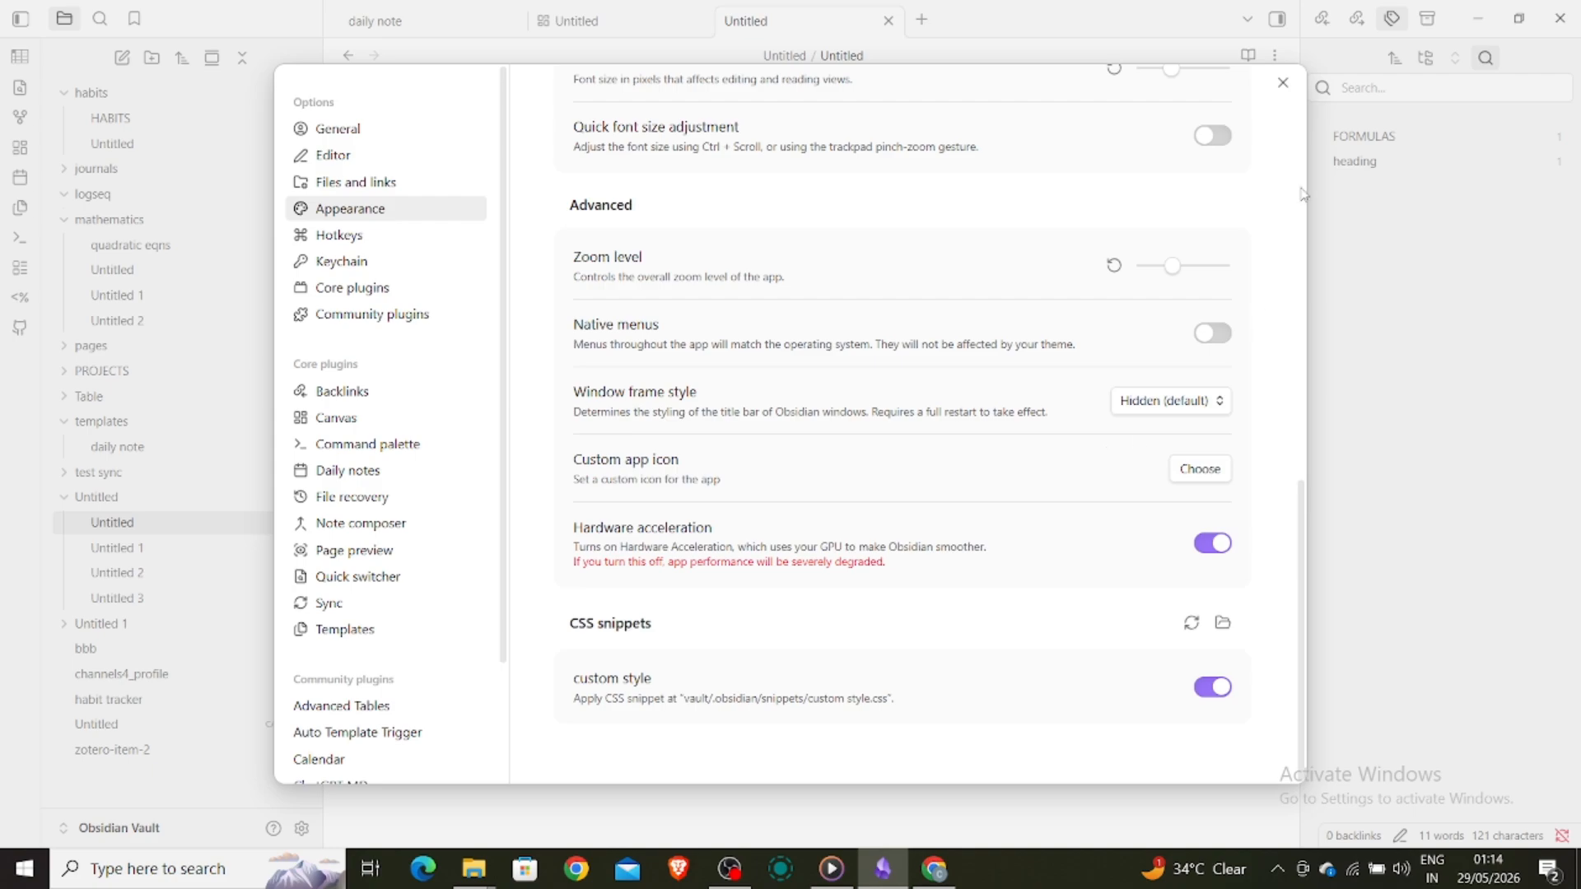
click(1282, 83)
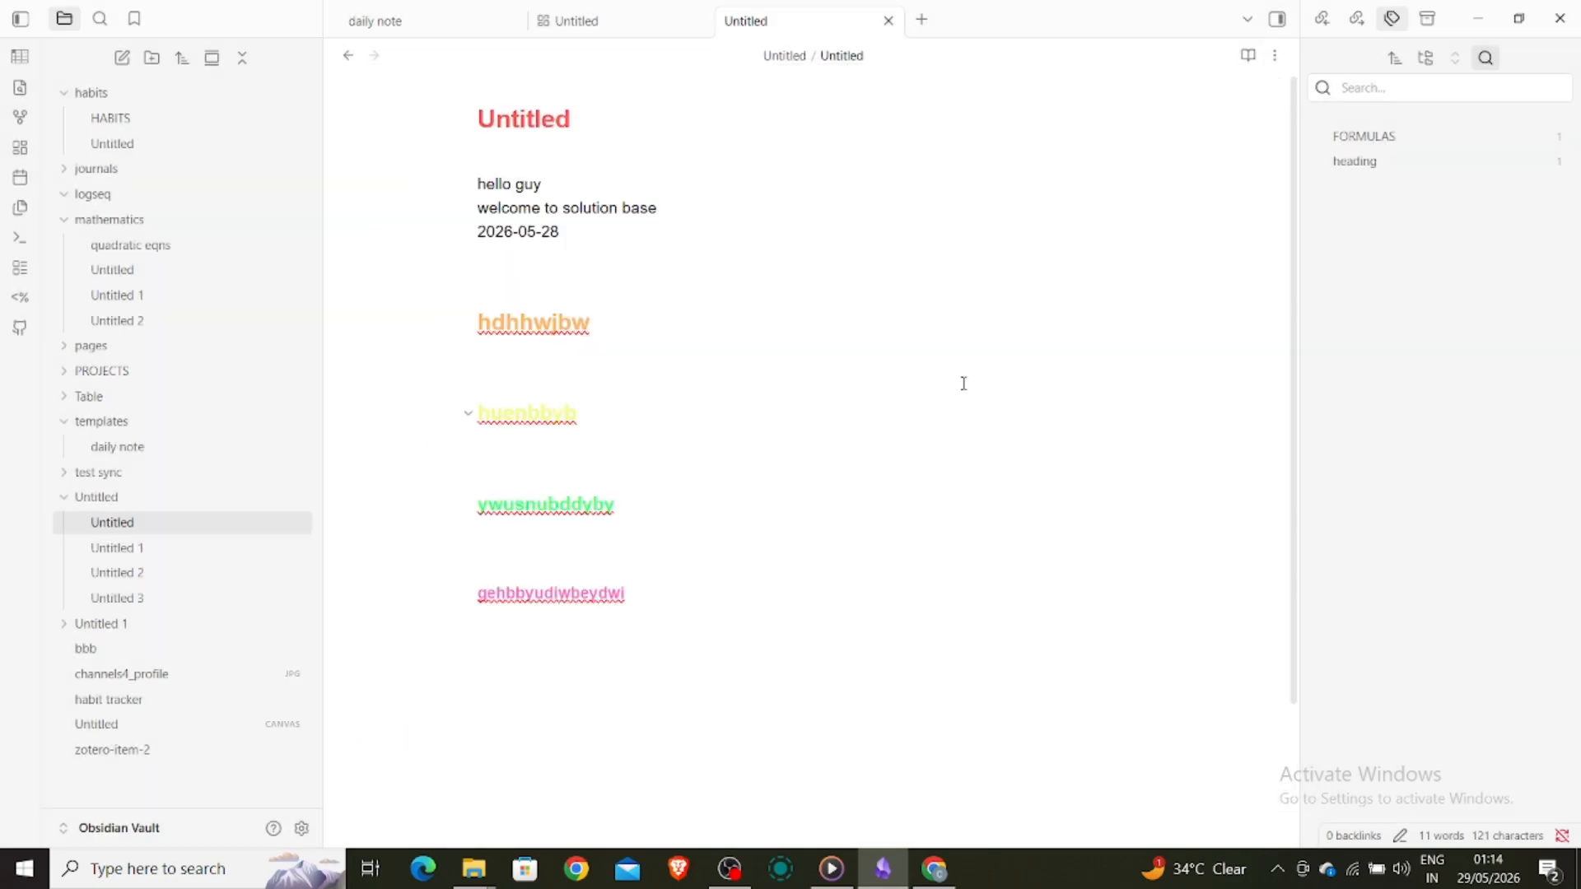